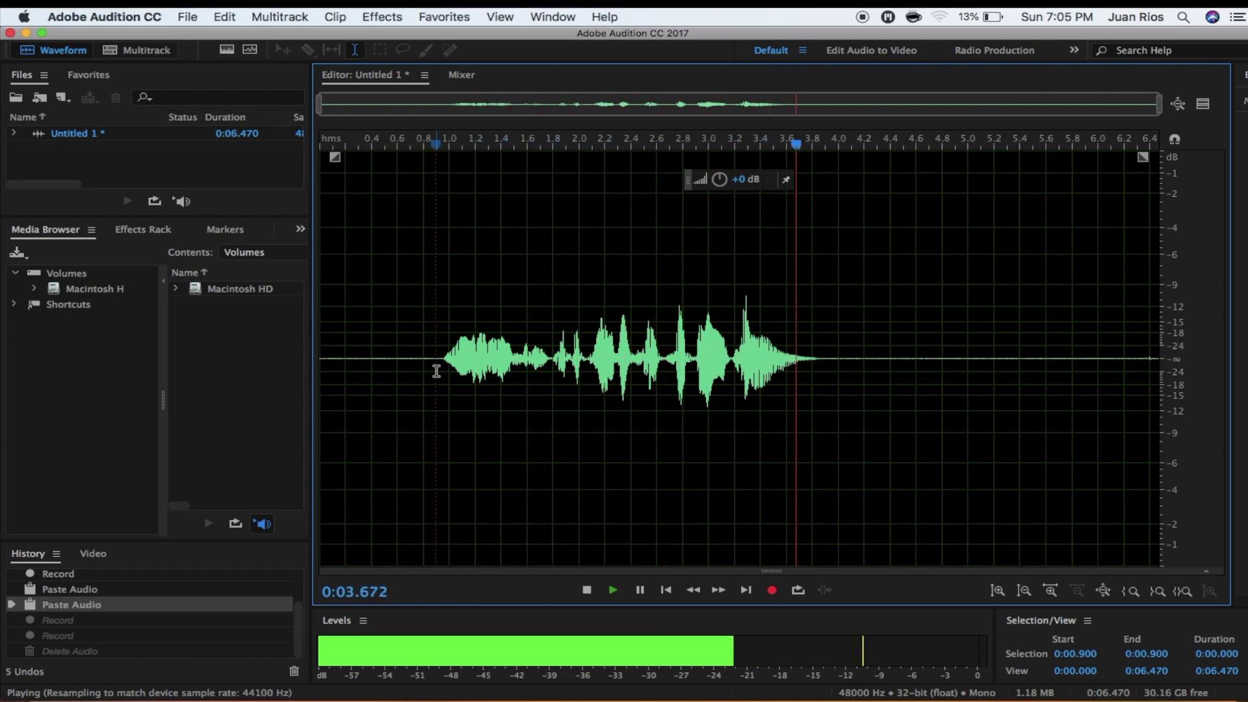
- Stop playback and lower the volume of the silent stretch before the speech, from 0 to 0.920 s
key(space)
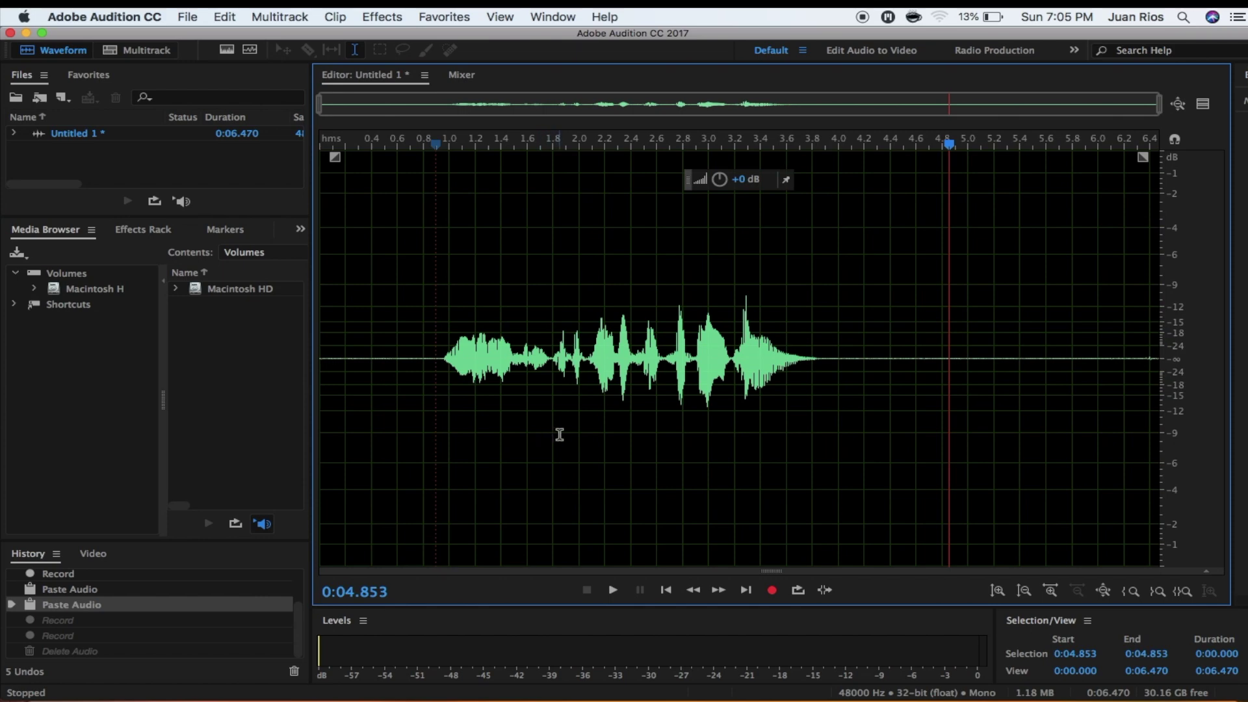
drag(437, 363, 318, 367)
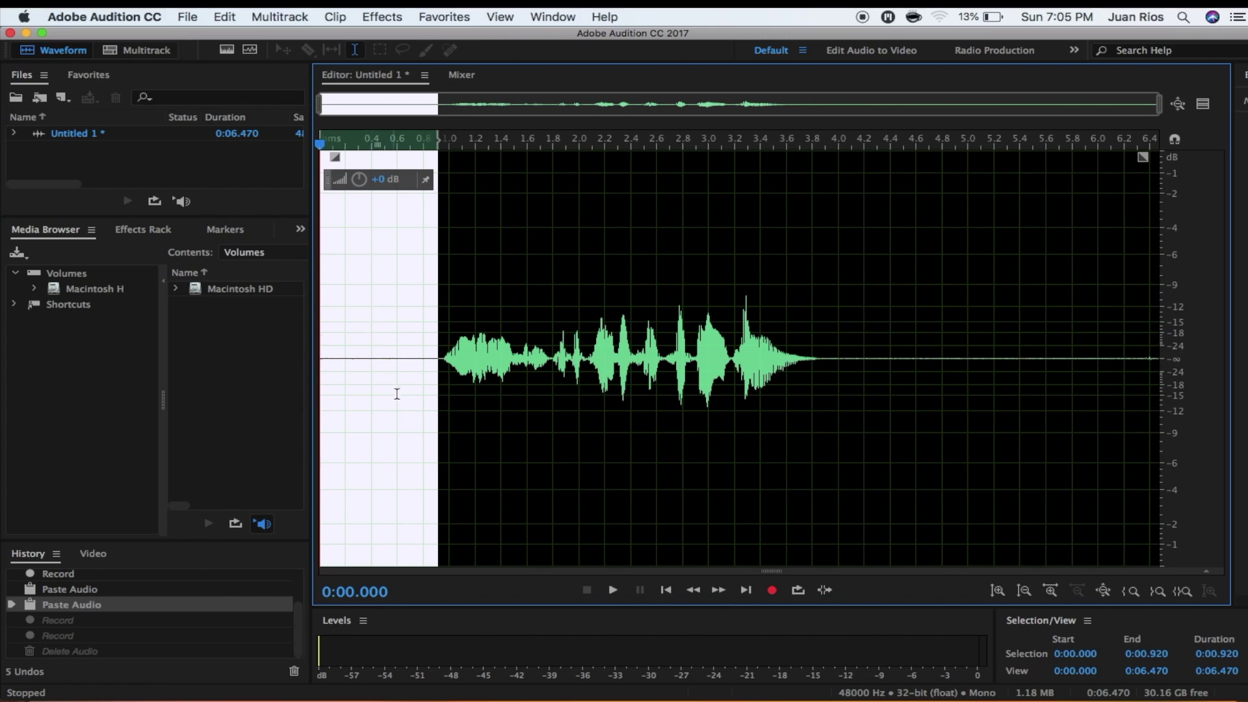
click(337, 378)
drag(438, 363, 318, 370)
drag(359, 179, 365, 311)
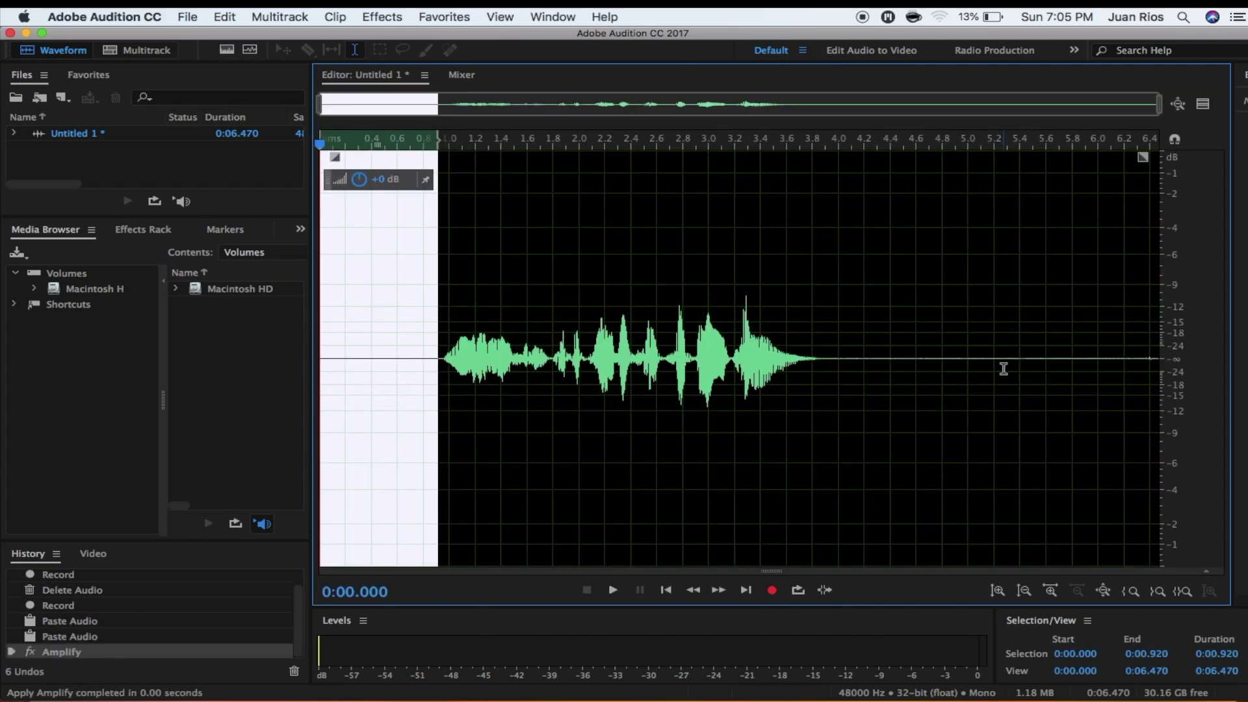
- Lower the volume of the quiet stretch after the speech, from 3.872 s to the end of the clip
click(821, 362)
drag(822, 360, 1181, 362)
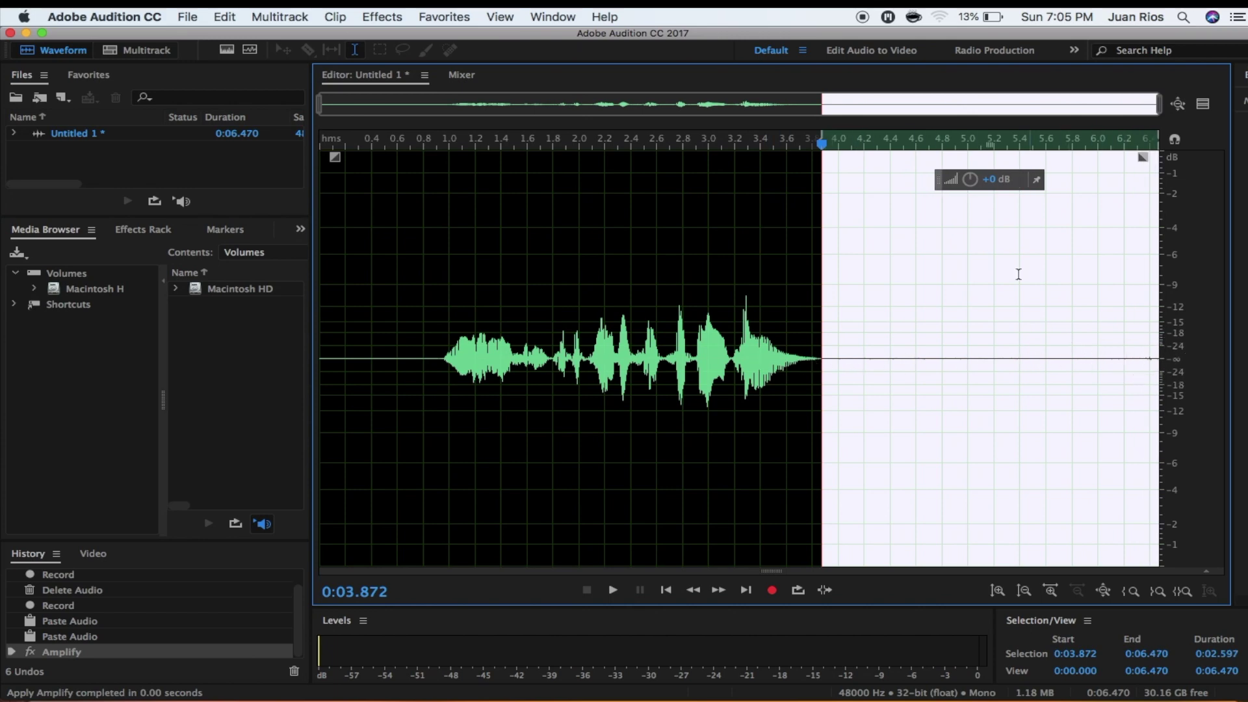
drag(969, 180, 966, 362)
click(964, 362)
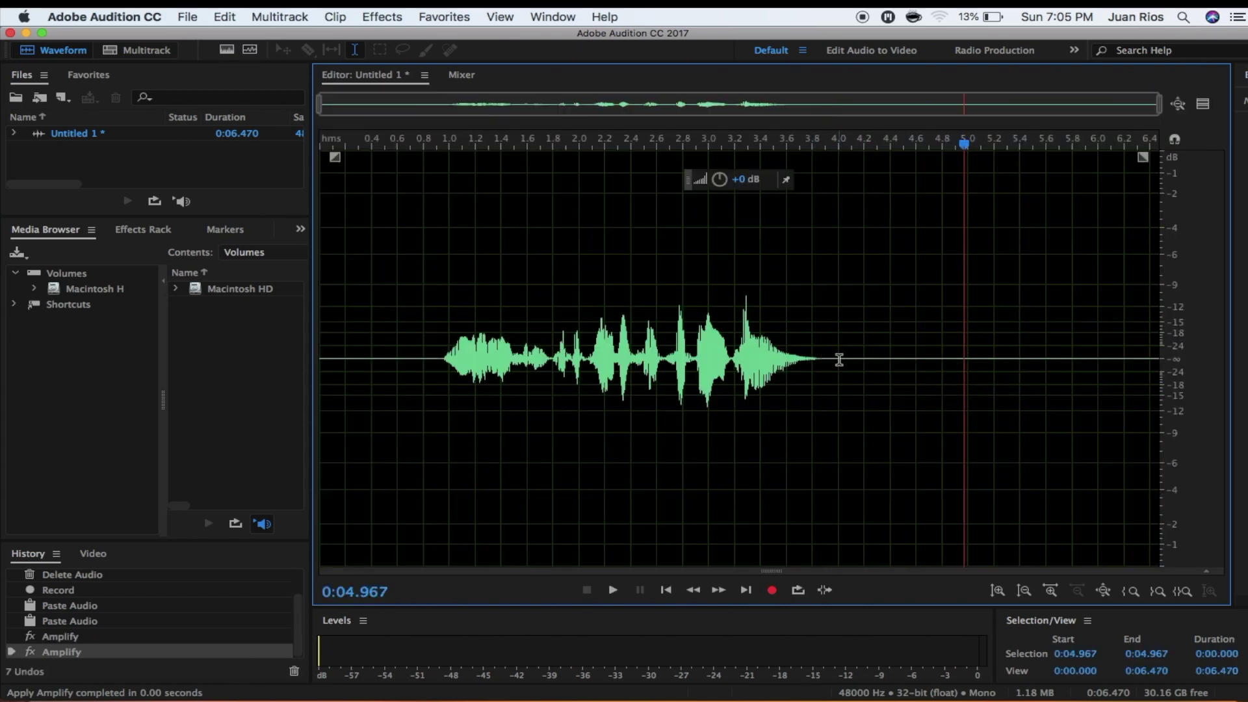
- Copy about 1.8 s of the silence after the speech and paste it back at about 4.35 s to lengthen the clip
drag(839, 360, 1071, 371)
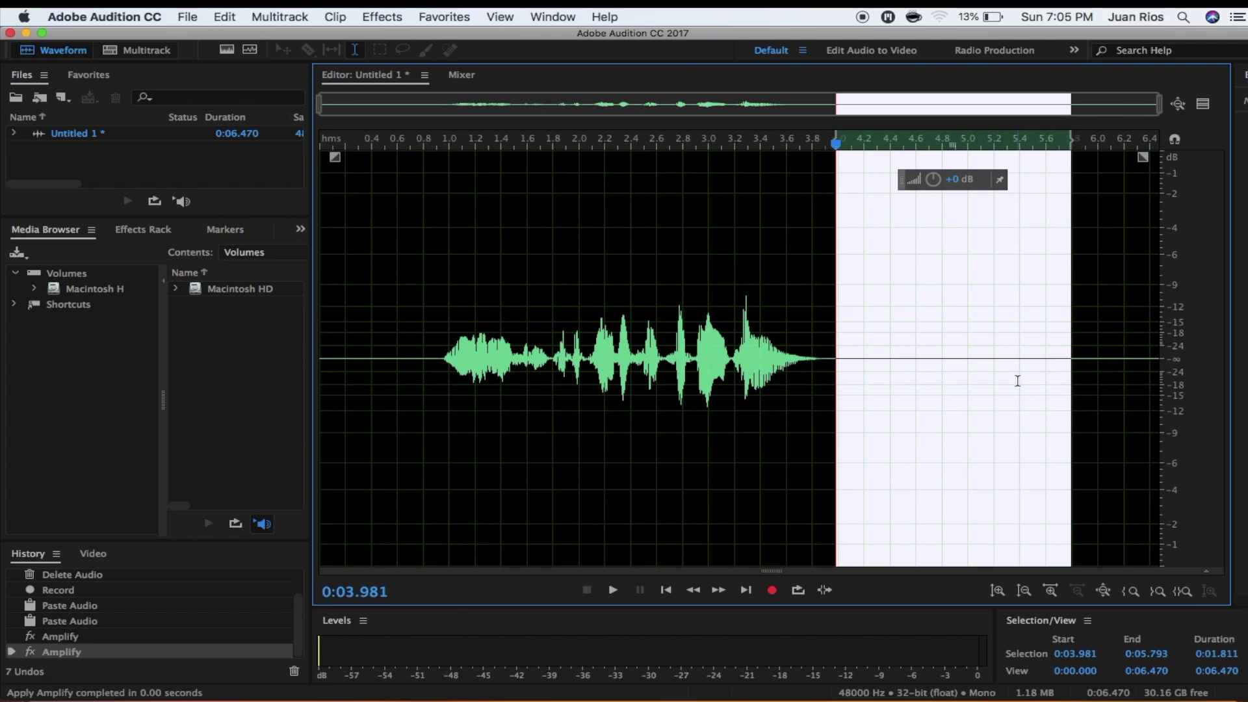
key(super+c)
click(883, 351)
key(super+v)
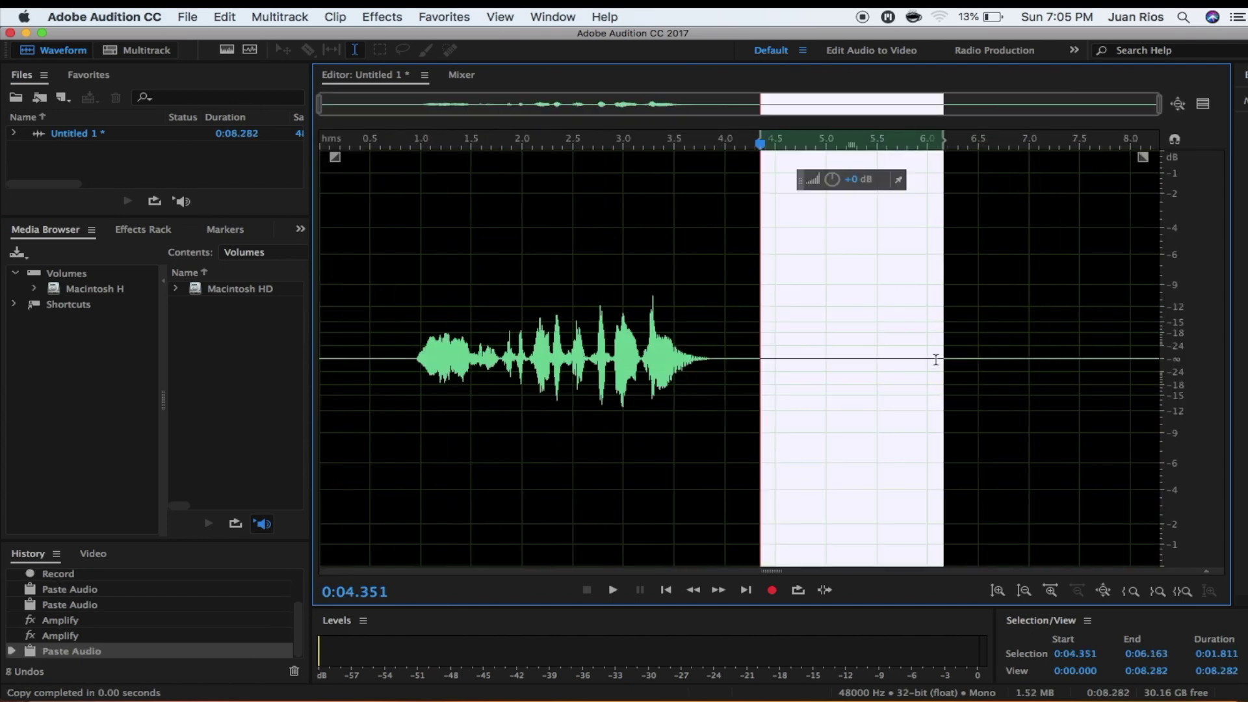
- Lower the volume of the lengthened silent stretch that follows the speech
click(930, 360)
drag(732, 358, 1058, 212)
drag(923, 181, 913, 342)
click(779, 296)
click(709, 366)
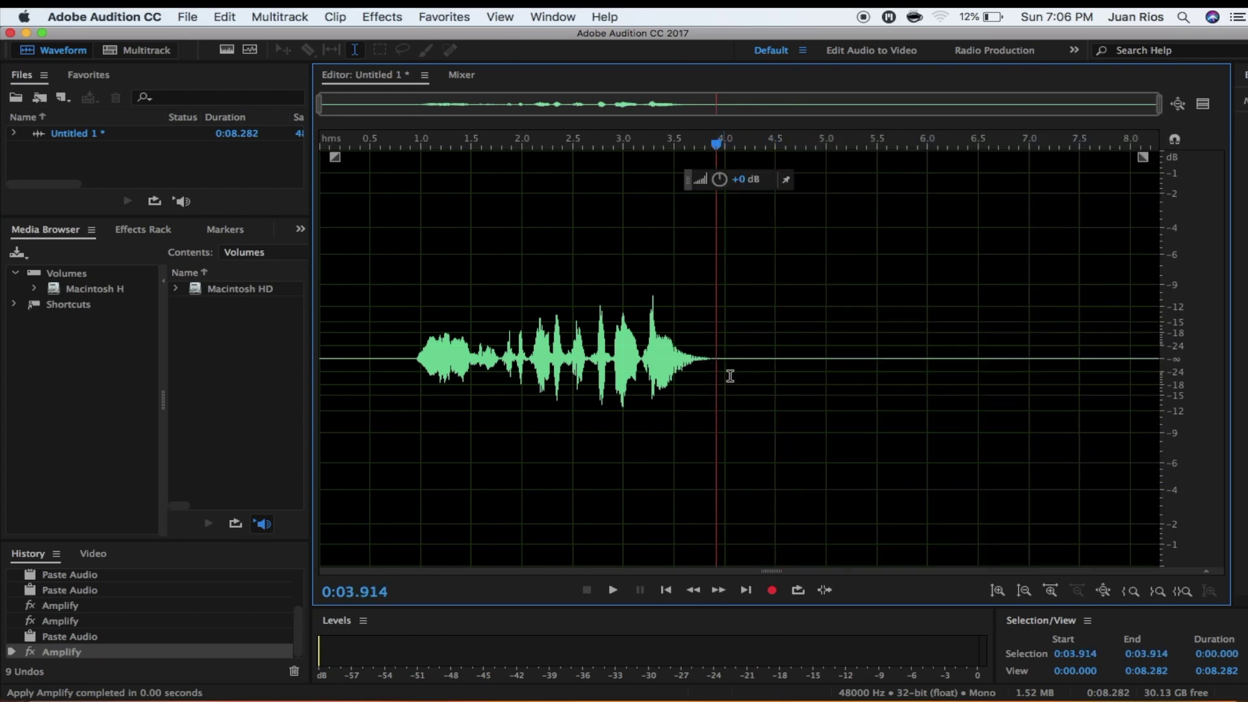
- Reverse the spoken section of the waveform from 0.822 s to 4.395 s
drag(765, 367, 403, 383)
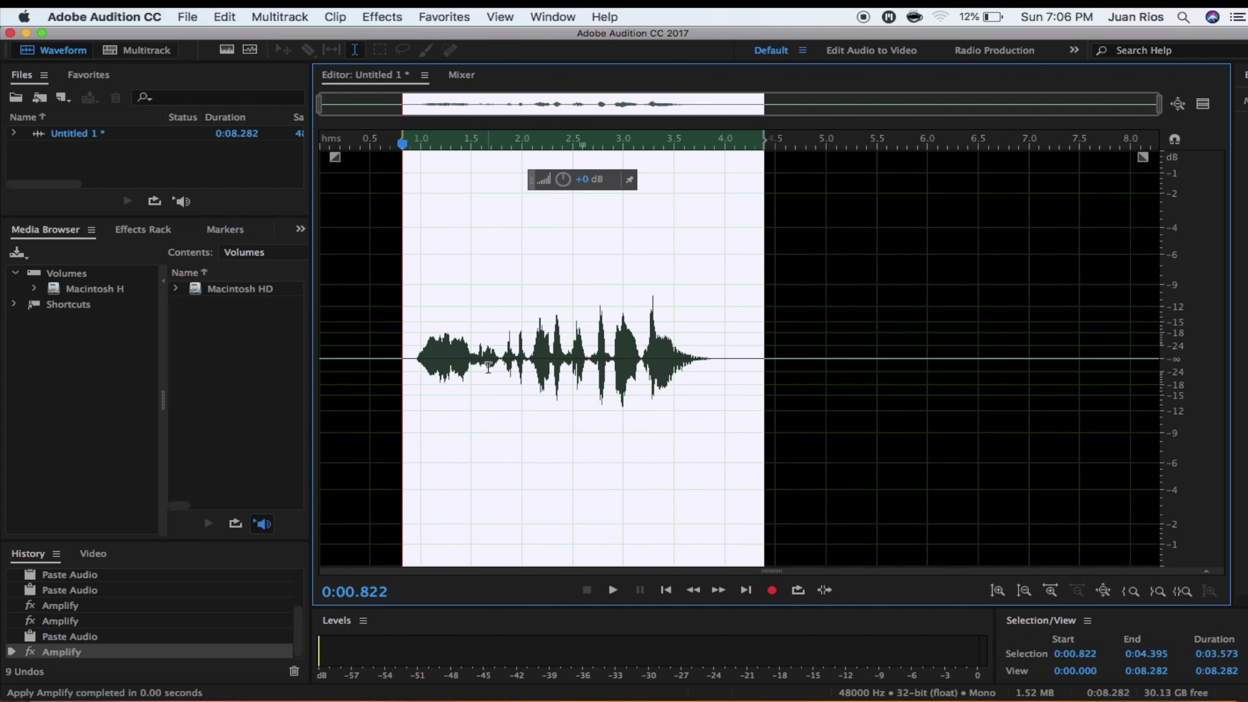
click(377, 17)
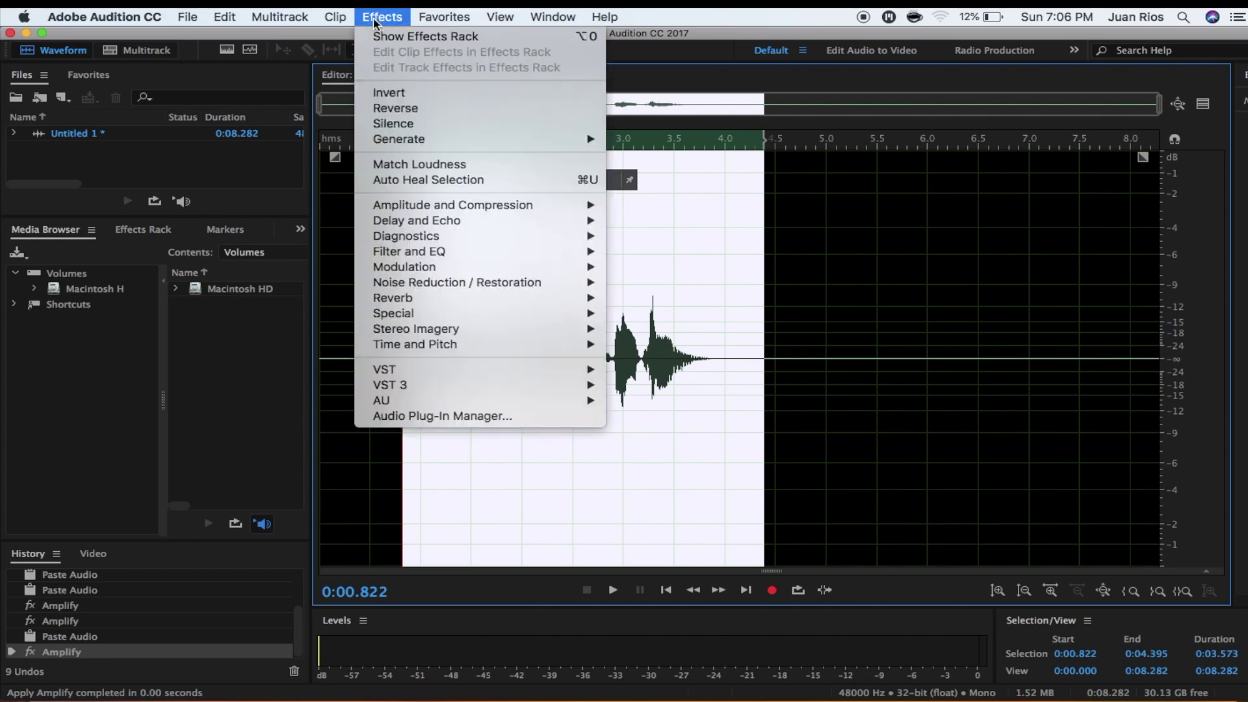
click(432, 109)
click(576, 435)
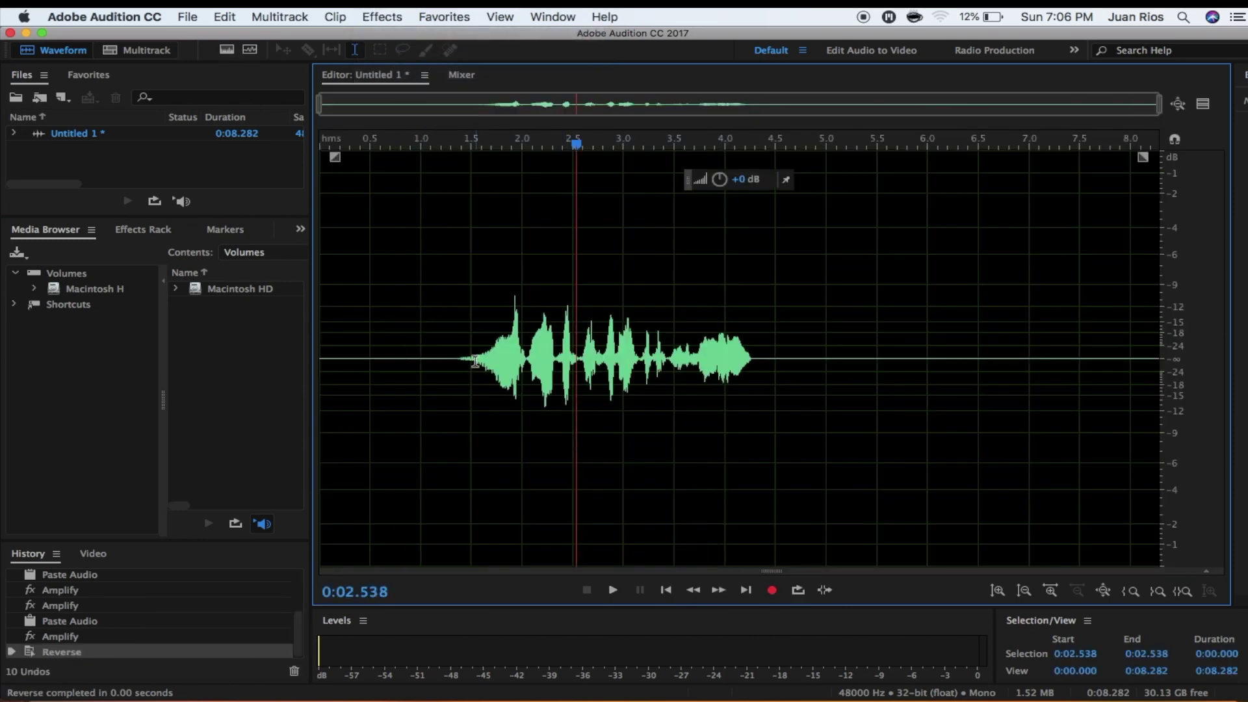
- Choose a Studio Reverb preset and apply the effect to the audio from 3.740 s to the end of the clip
drag(451, 354, 930, 365)
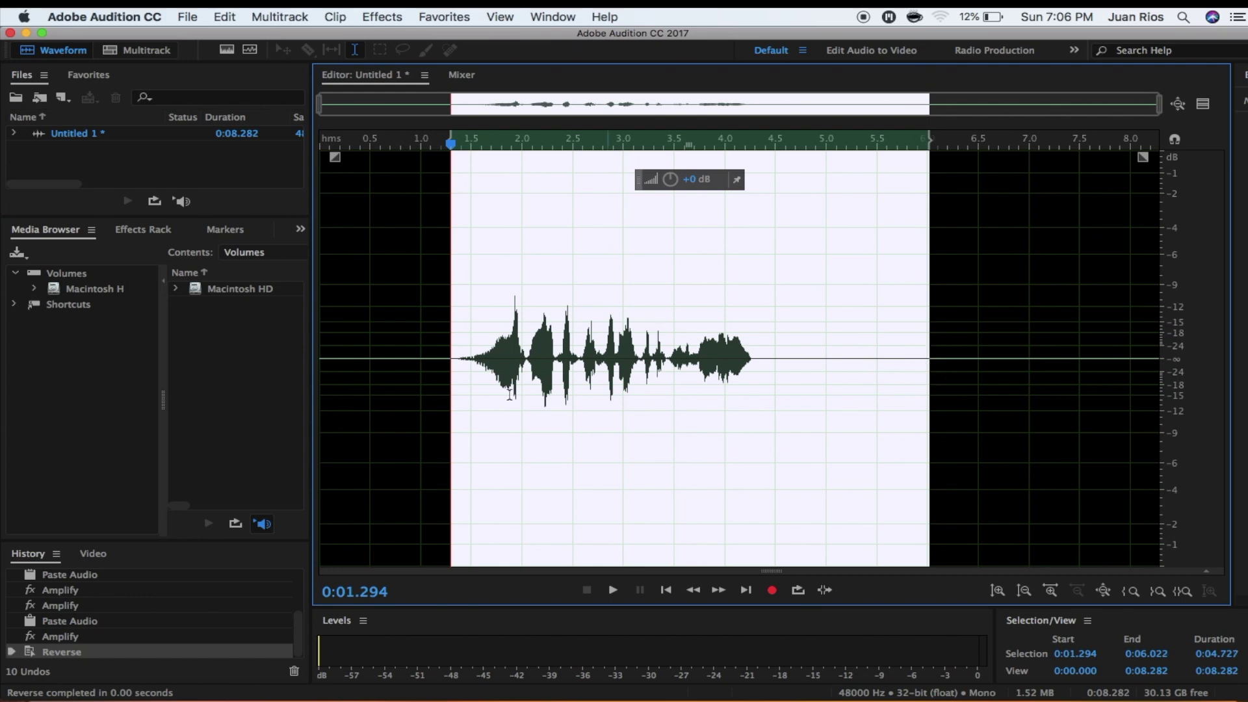
click(698, 422)
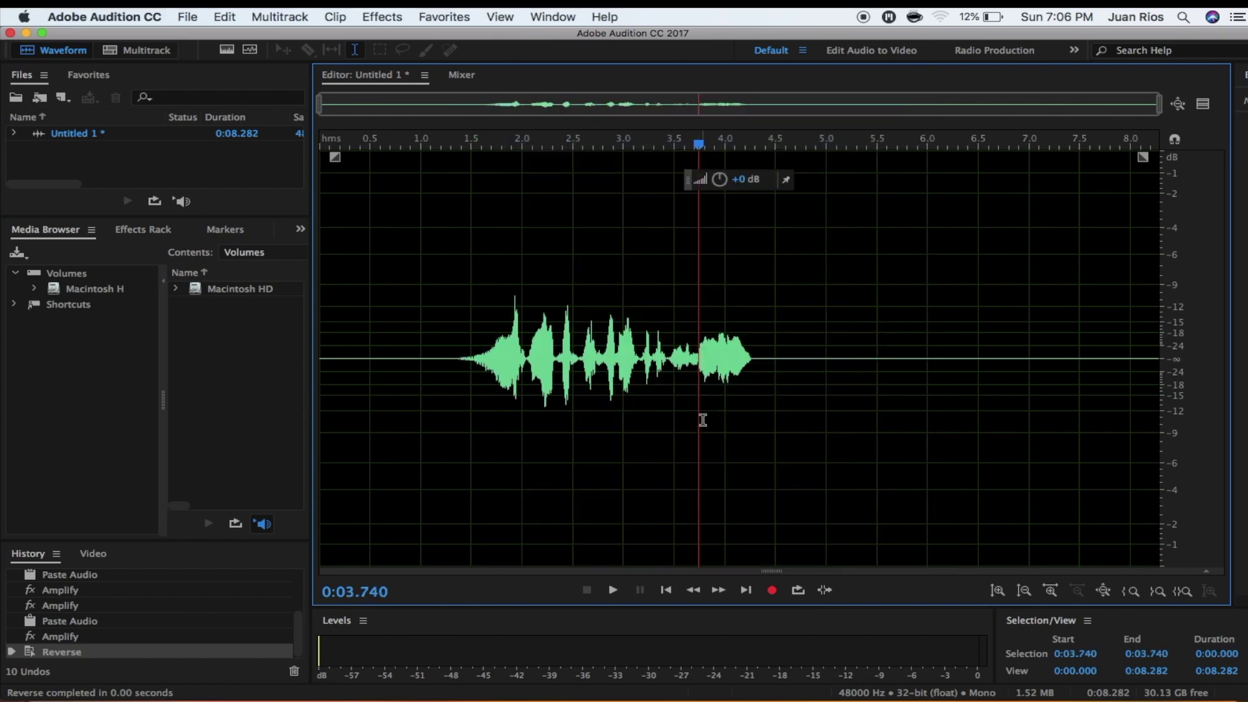
click(706, 359)
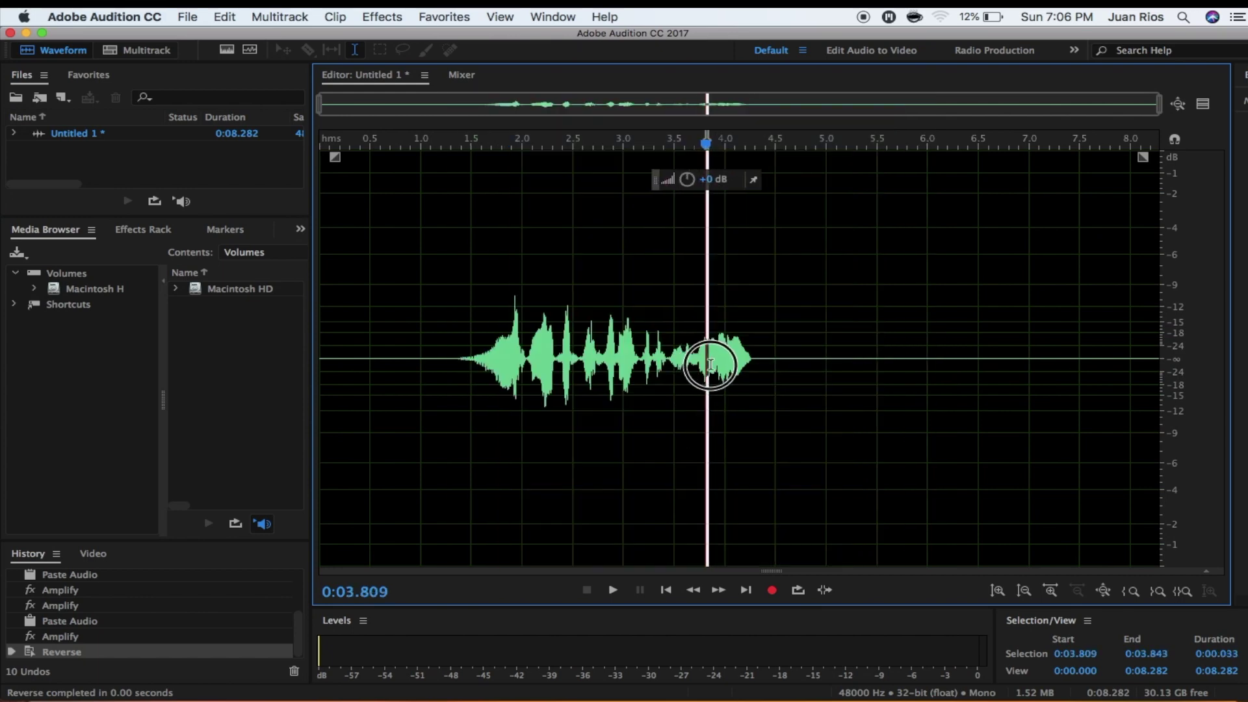
click(699, 355)
drag(700, 356, 1241, 390)
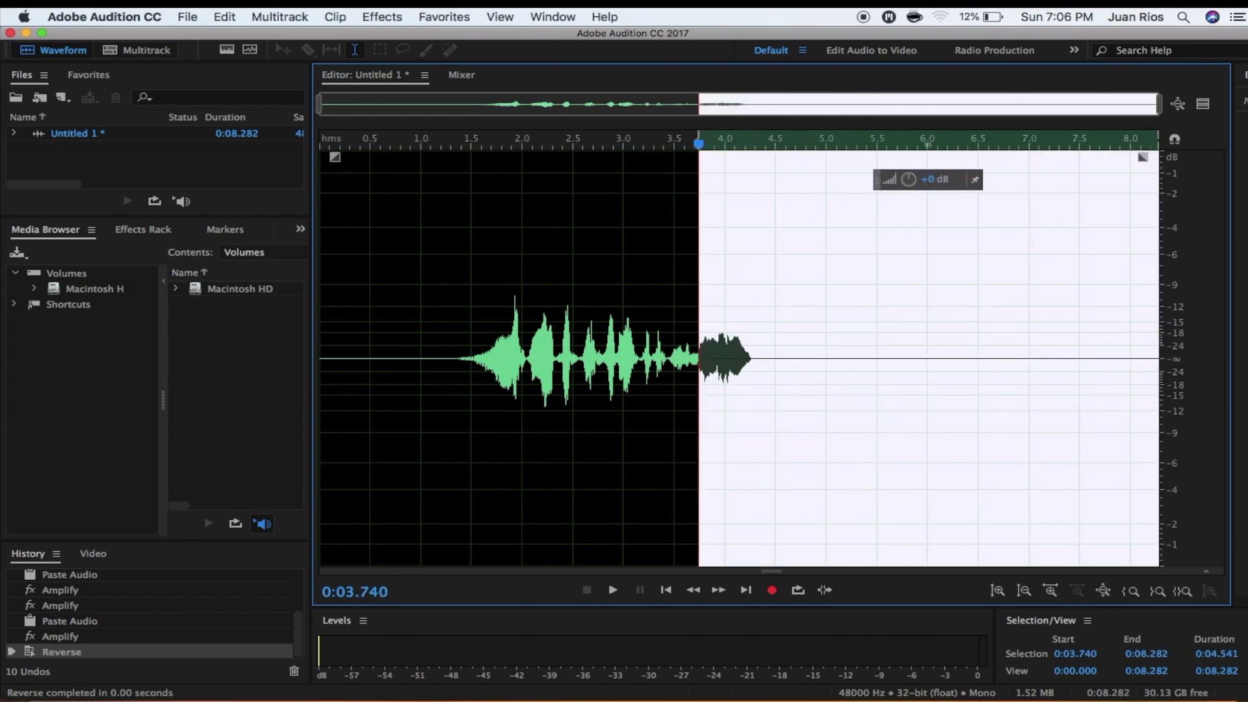
click(382, 16)
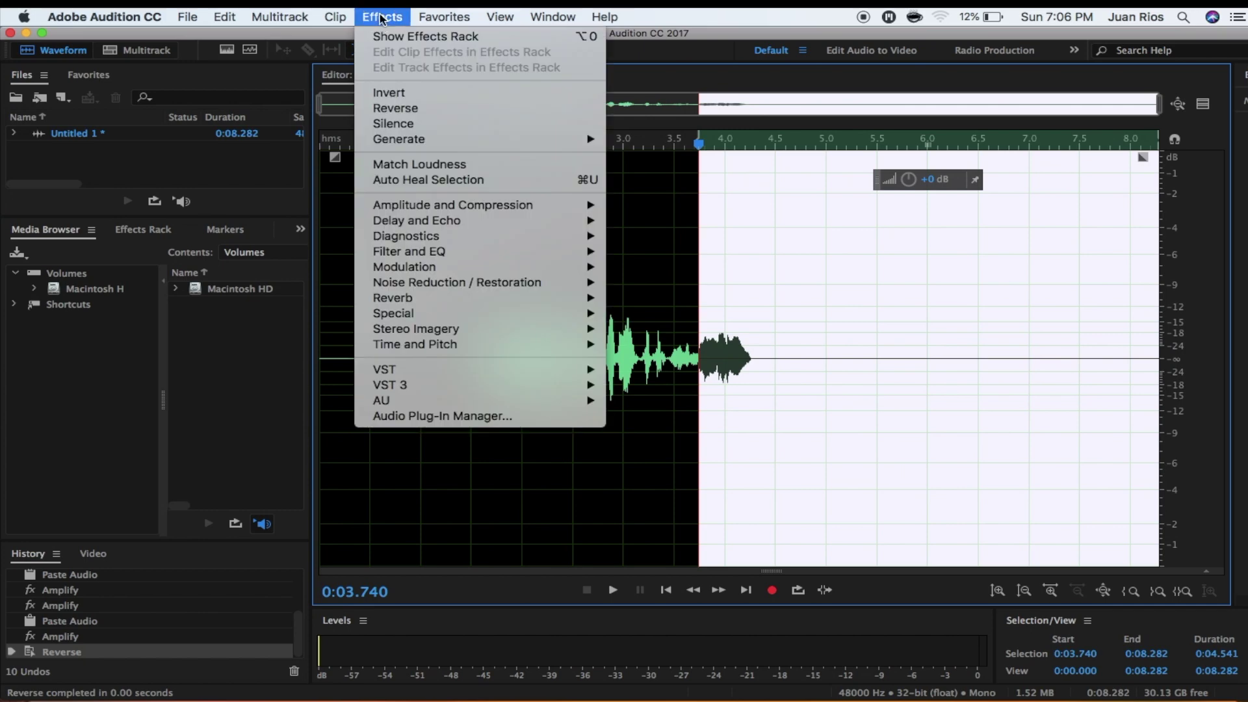
mouse_move(509, 305)
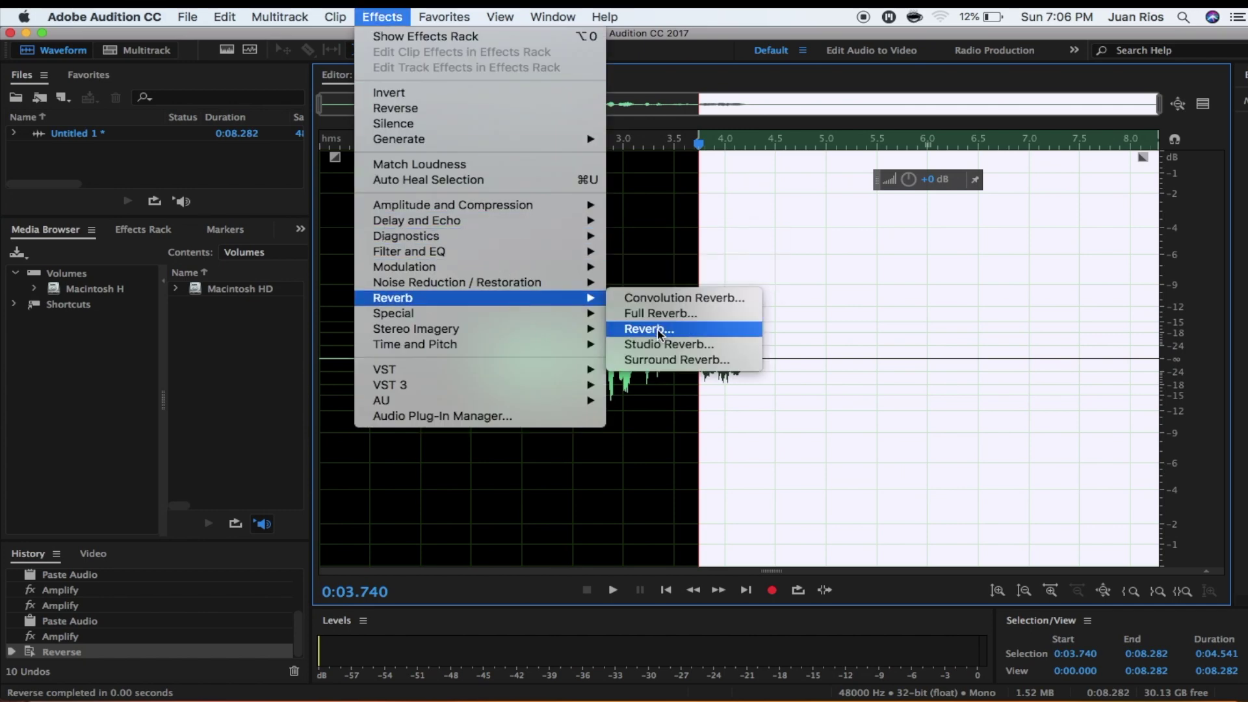
click(684, 346)
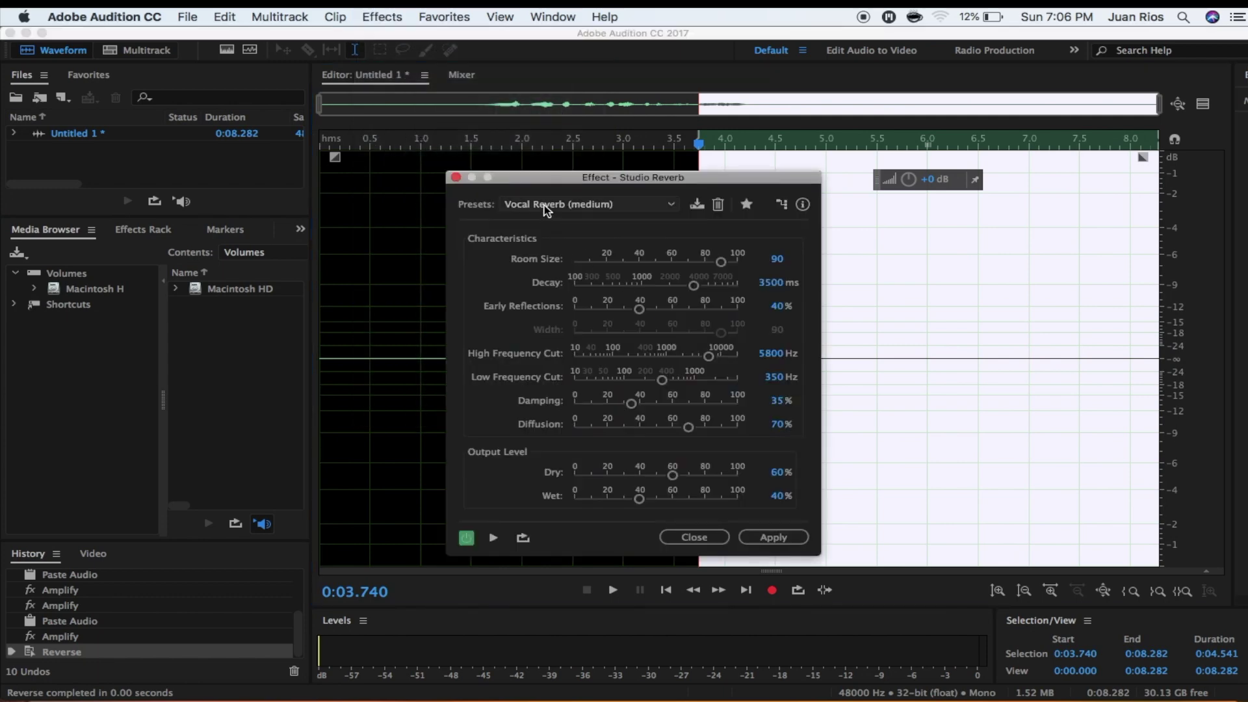
click(543, 205)
click(626, 422)
click(773, 538)
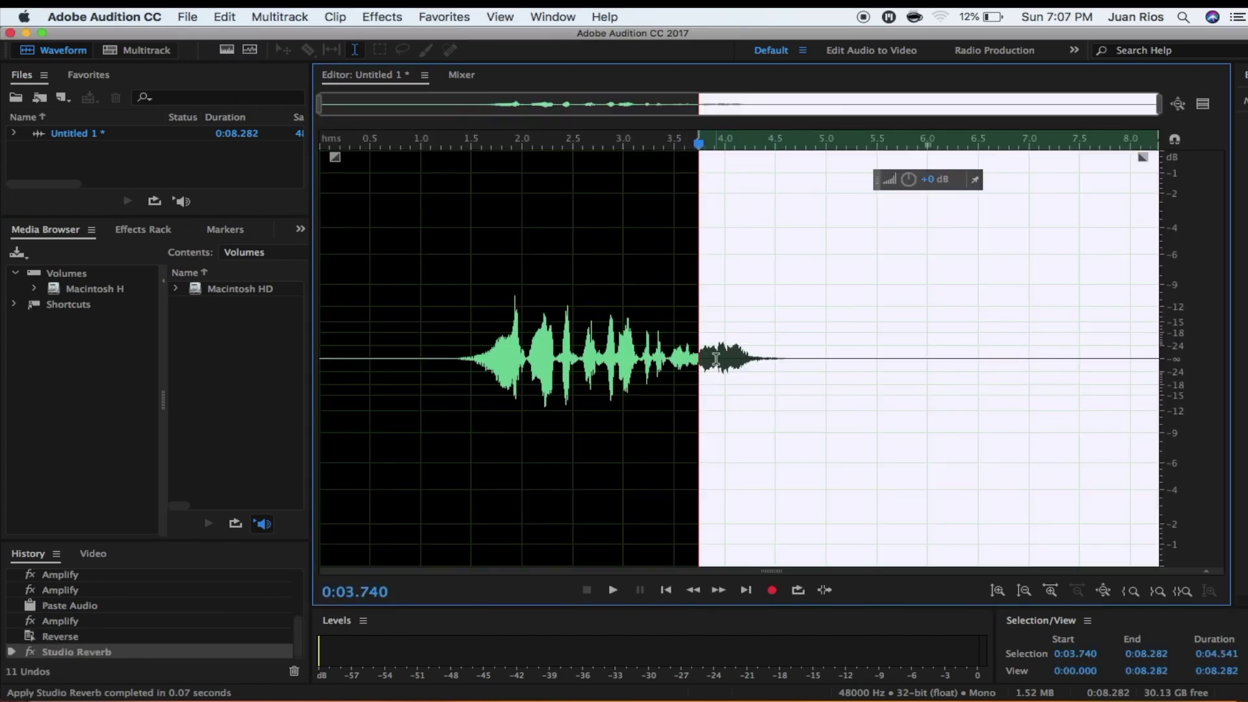
- Raise the volume of the section from 3.740 s to the end slightly, then the reverb tail starting at 4.263 s
click(908, 182)
drag(910, 186, 911, 187)
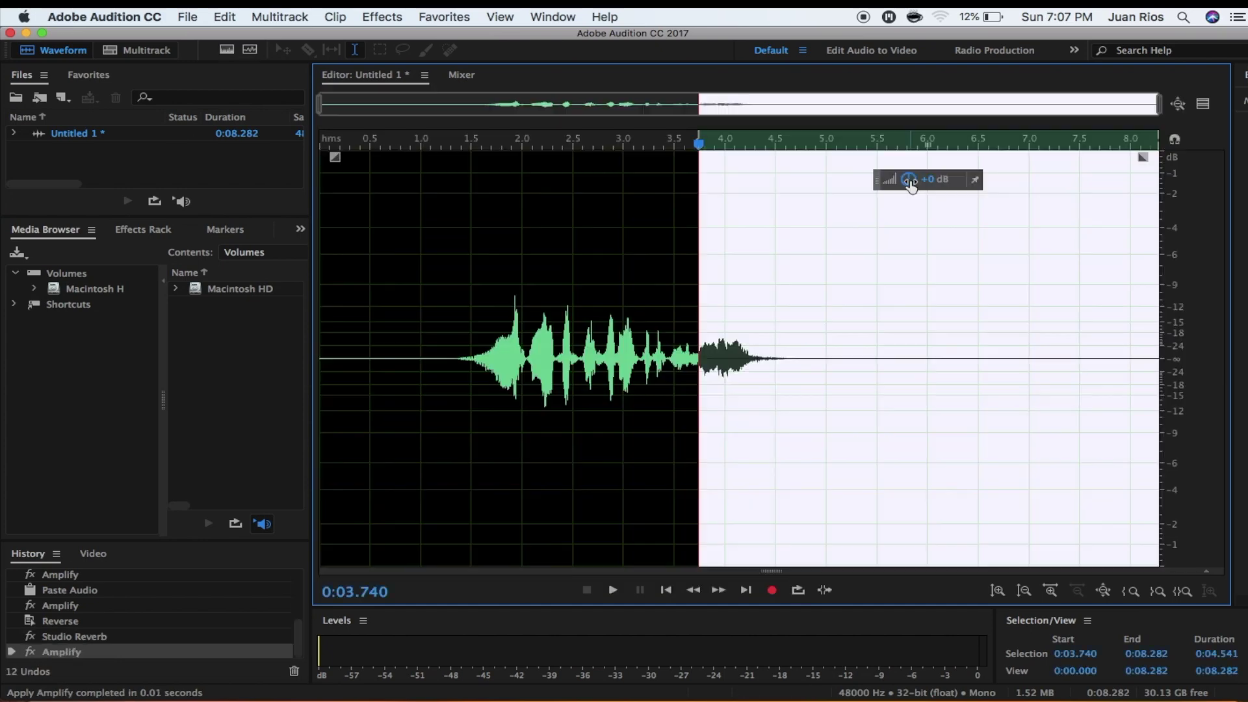
click(768, 378)
drag(751, 357, 1176, 387)
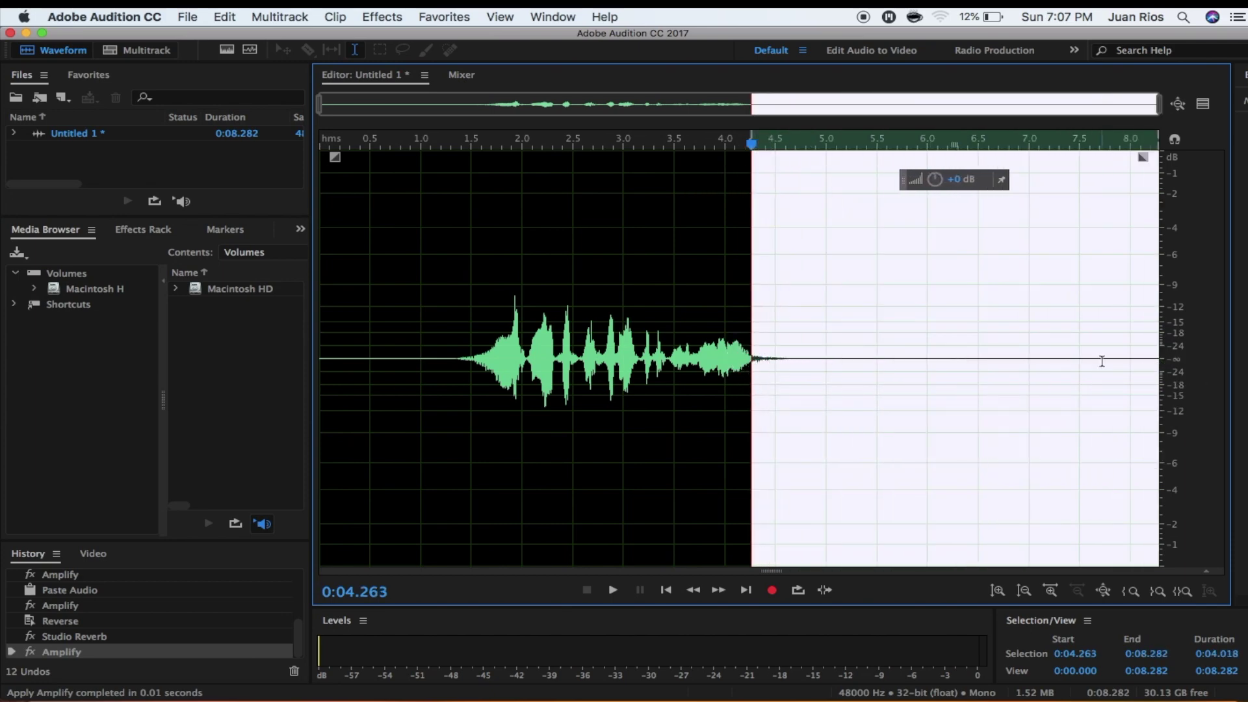
drag(935, 181, 938, 173)
click(866, 364)
- Select the entire clip and reverse it
click(714, 384)
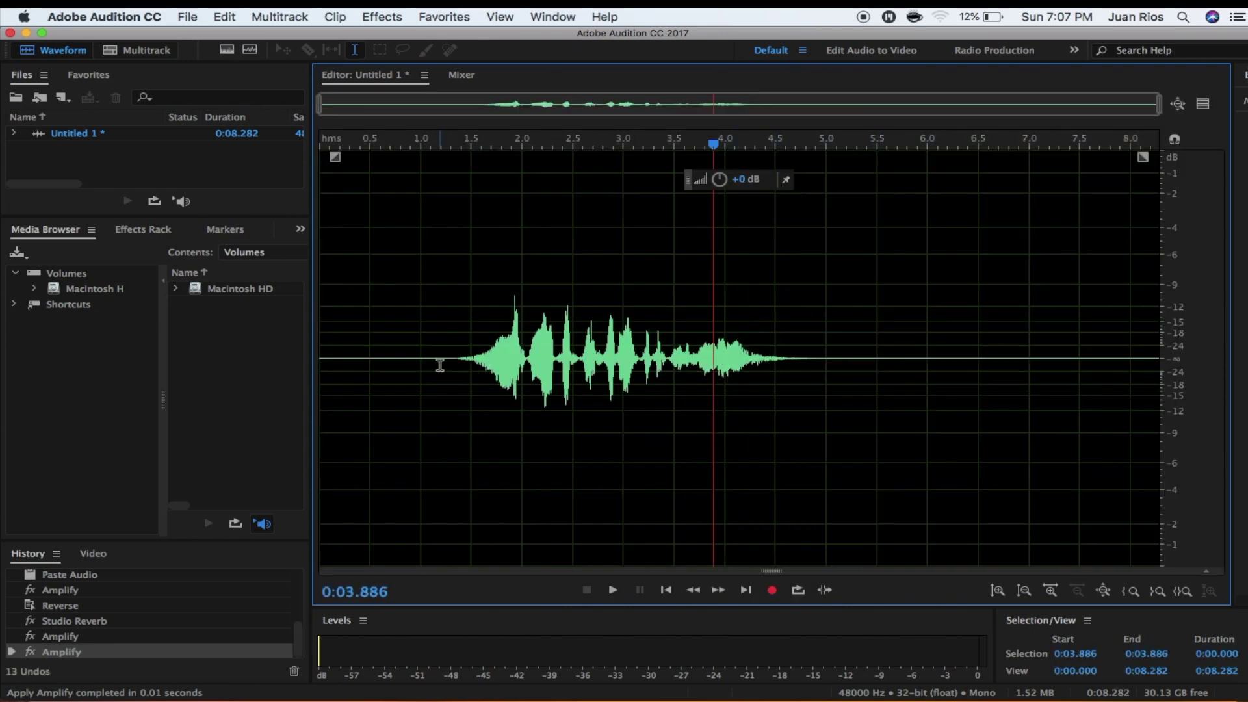
click(509, 368)
key(super+a)
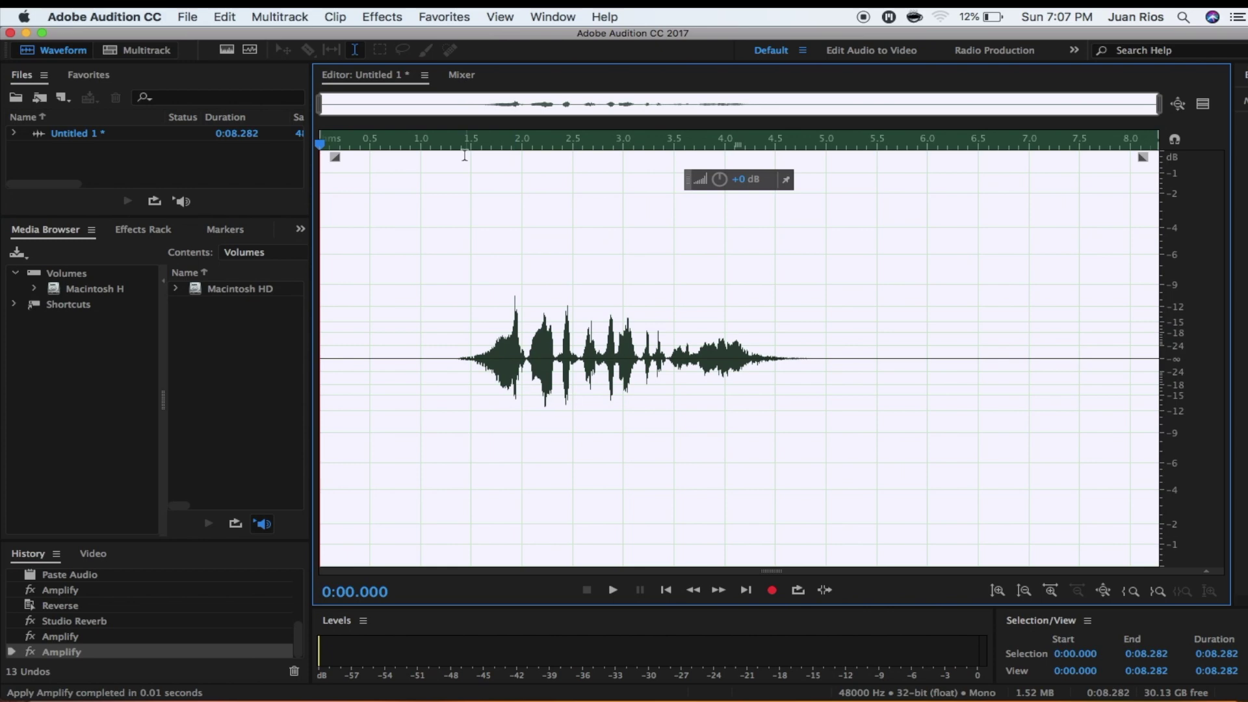
click(377, 18)
click(416, 111)
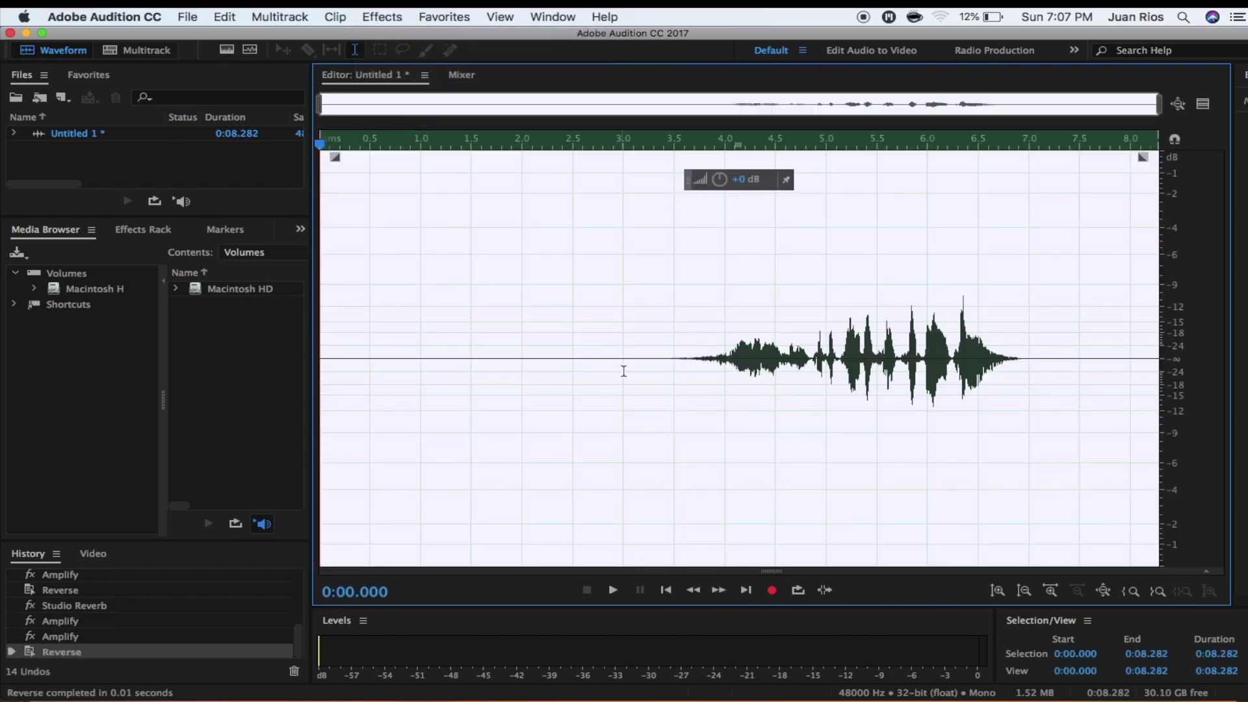
- Play the reversed clip from about 3.08 s to check the reverb leading into the speech
click(603, 373)
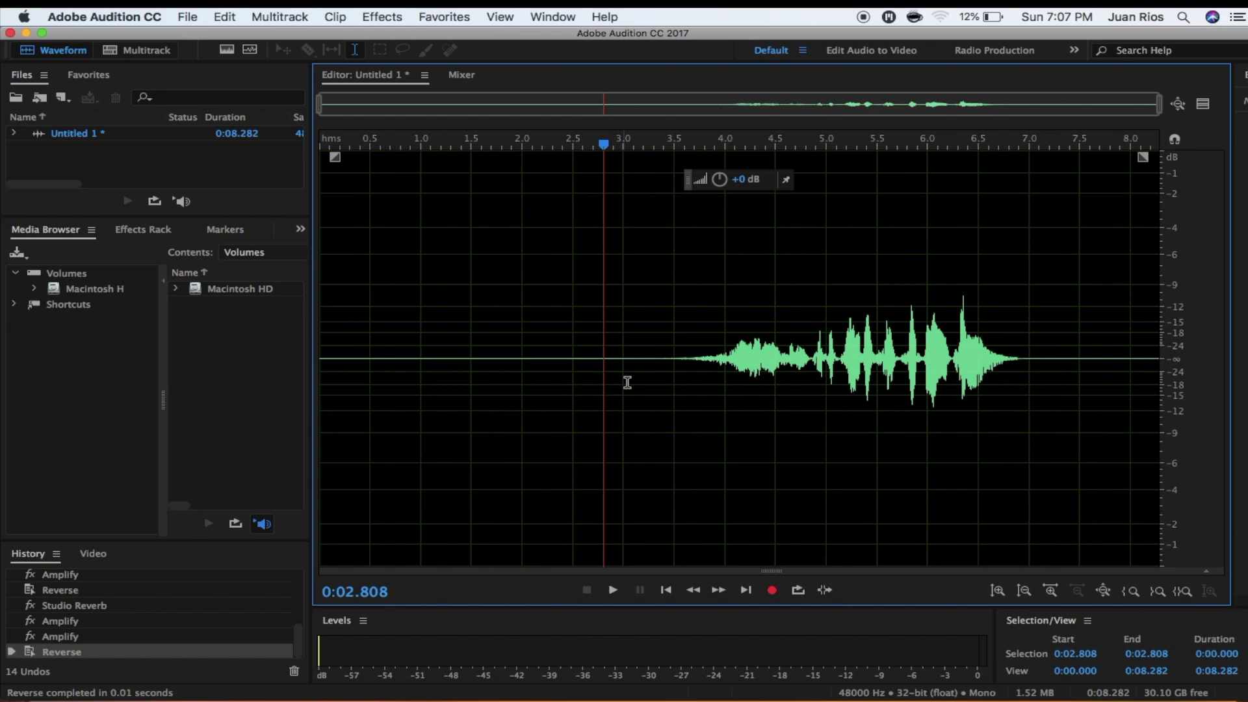
click(632, 369)
key(space)
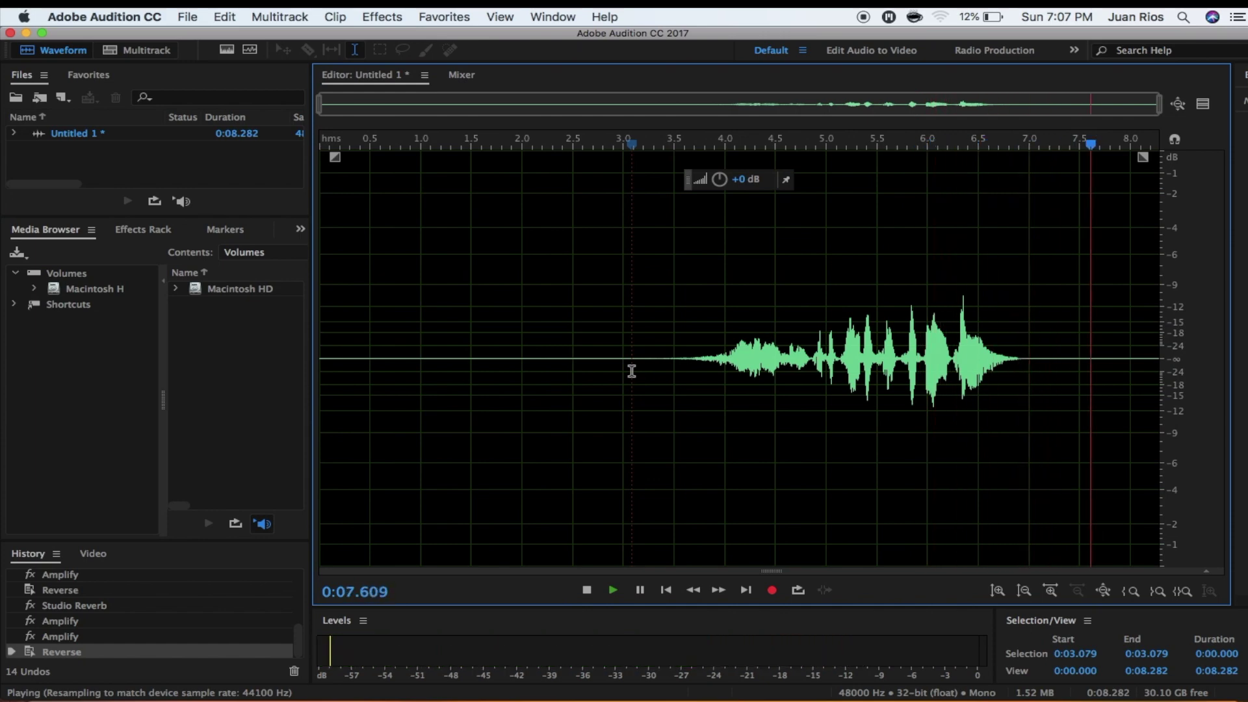
key(space)
scroll(737, 428, up, 3)
scroll(737, 428, down, 3)
click(734, 429)
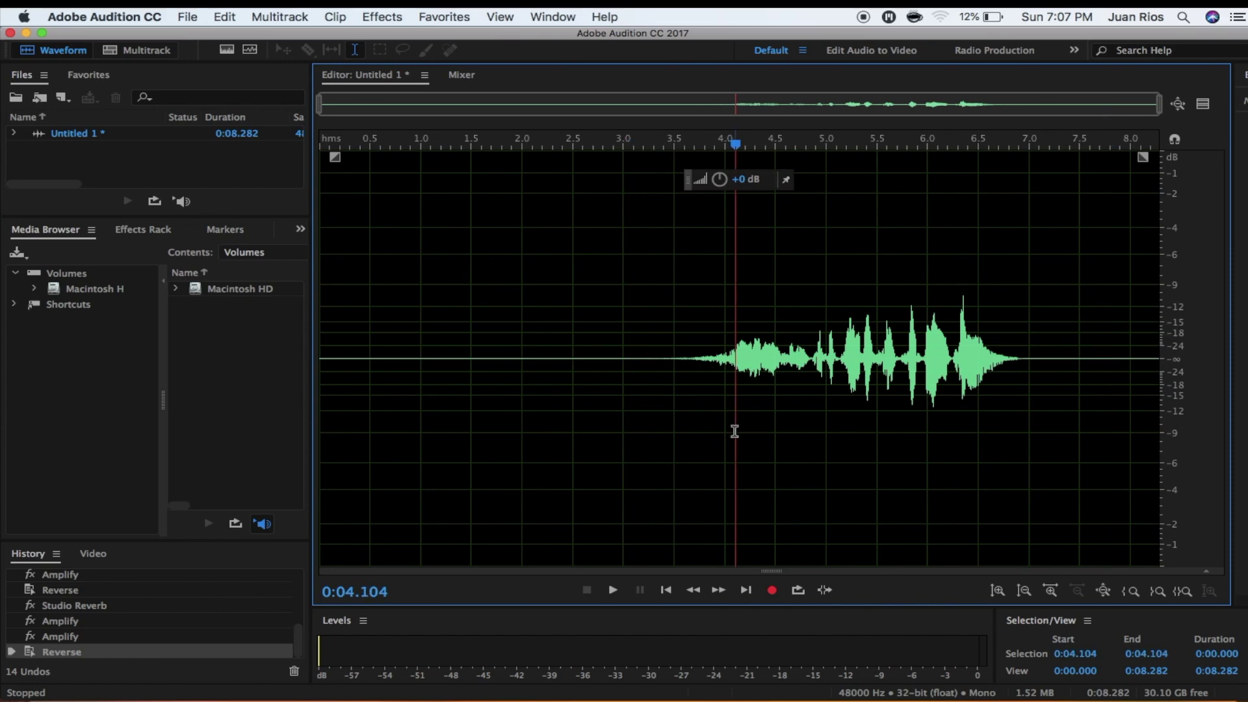
click(691, 370)
- Copy the silence from 7.008 s to the end and paste it twice after the speech to lengthen the clip
drag(1027, 356, 1186, 370)
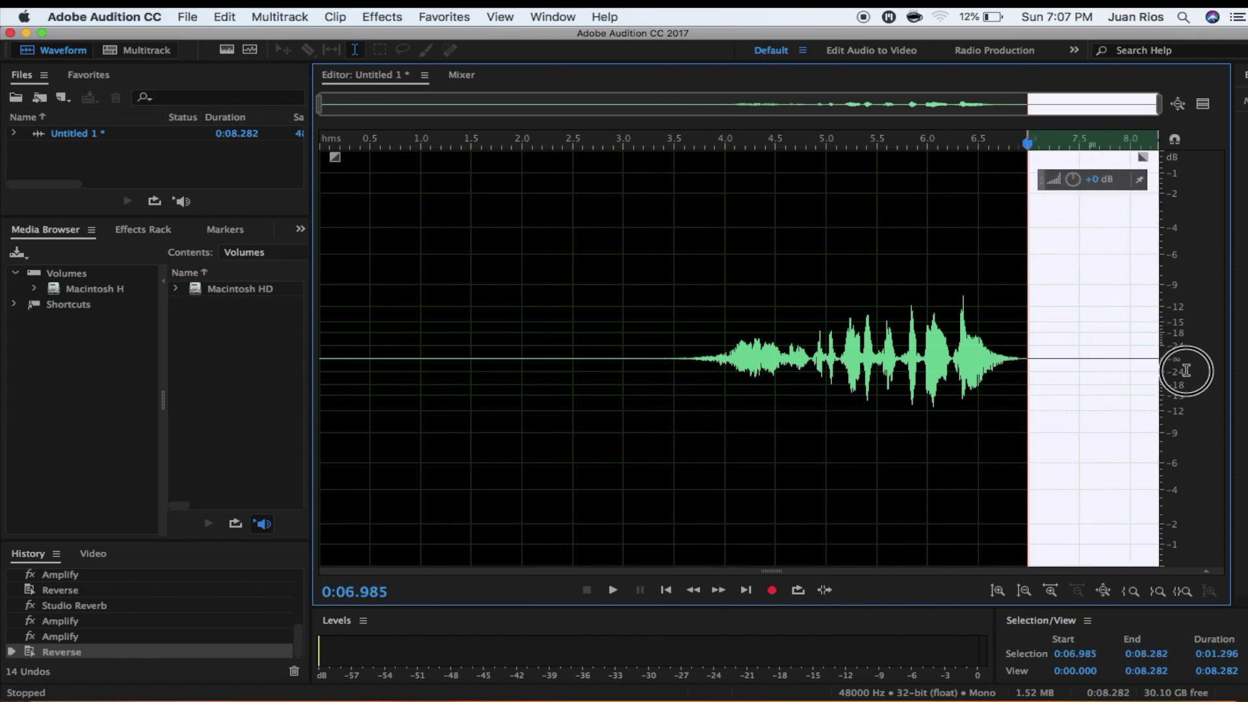
click(640, 405)
click(1031, 361)
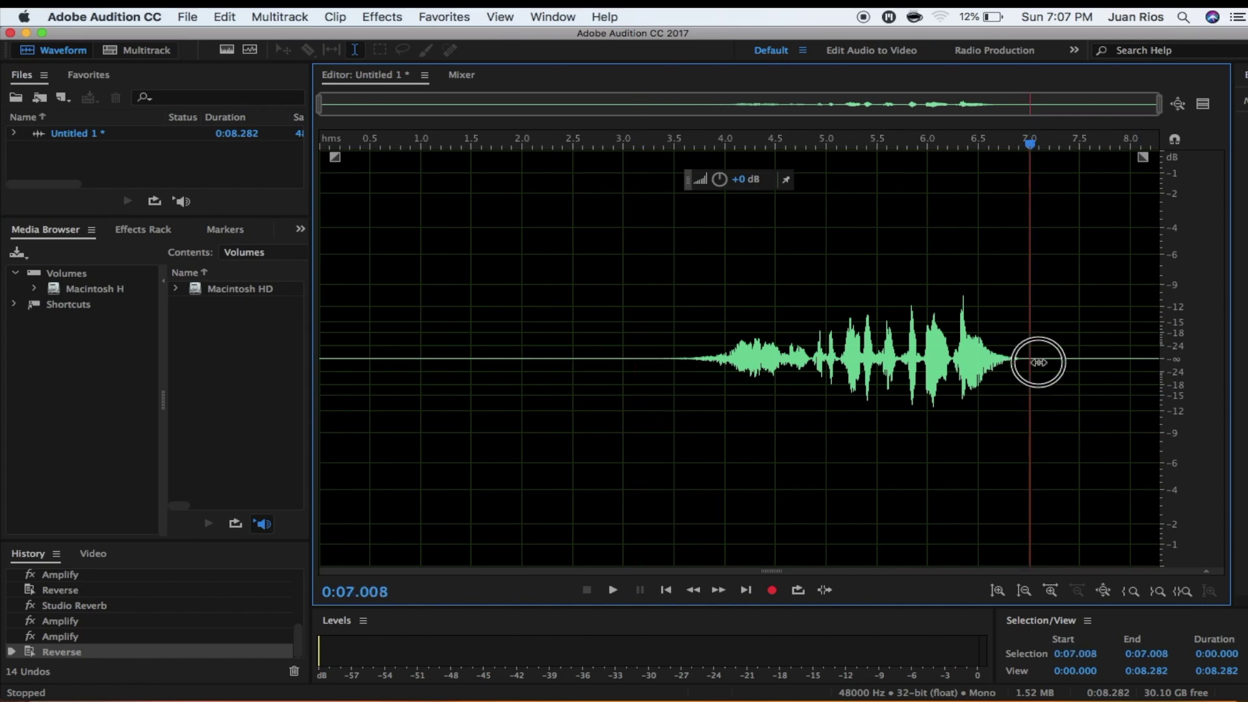
drag(1037, 362, 1203, 378)
key(super+c)
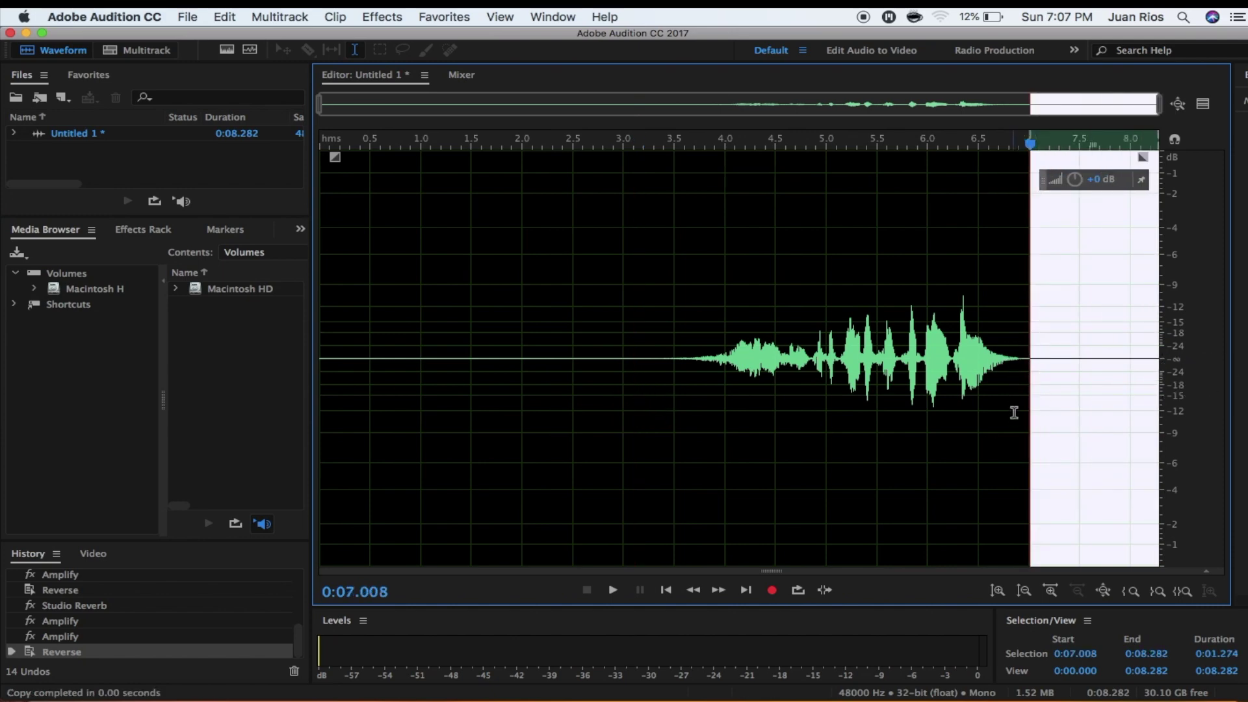
click(1054, 370)
key(super+v)
click(1011, 384)
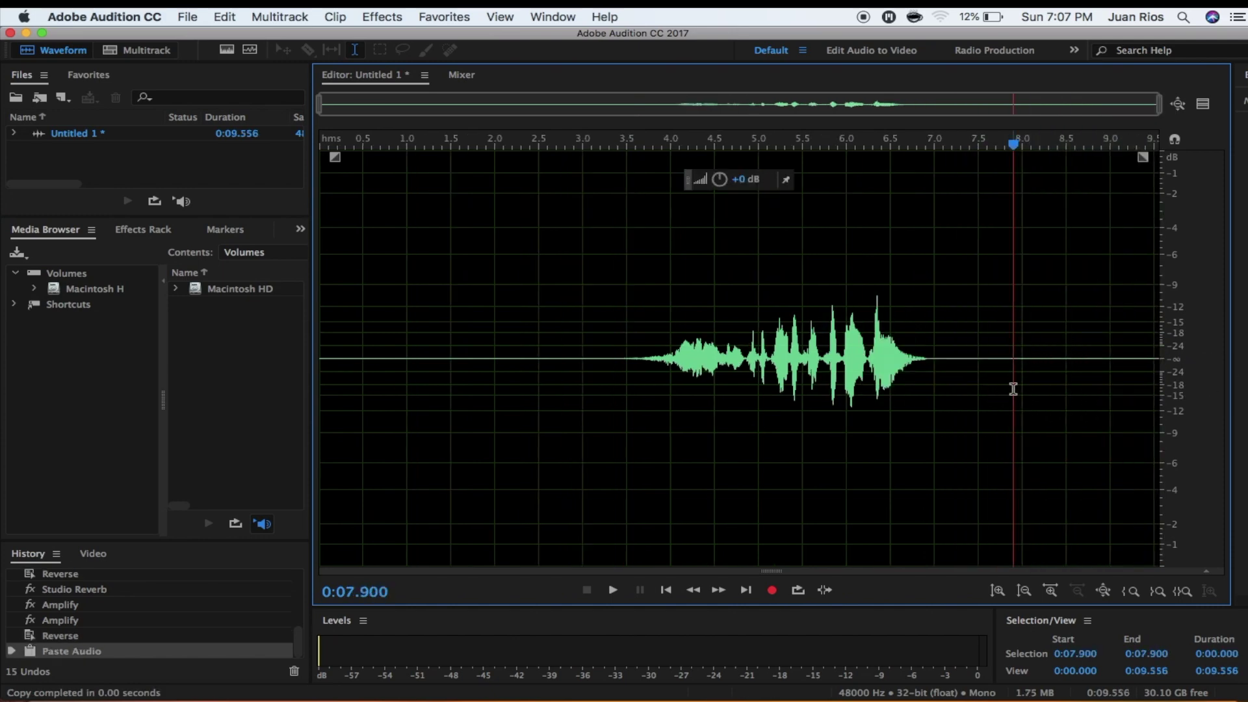
key(super+v)
click(905, 402)
- Play the lengthened clip from about 3.52 s through the end of the speech
click(596, 361)
drag(595, 362, 1134, 382)
click(618, 362)
click(592, 361)
key(space)
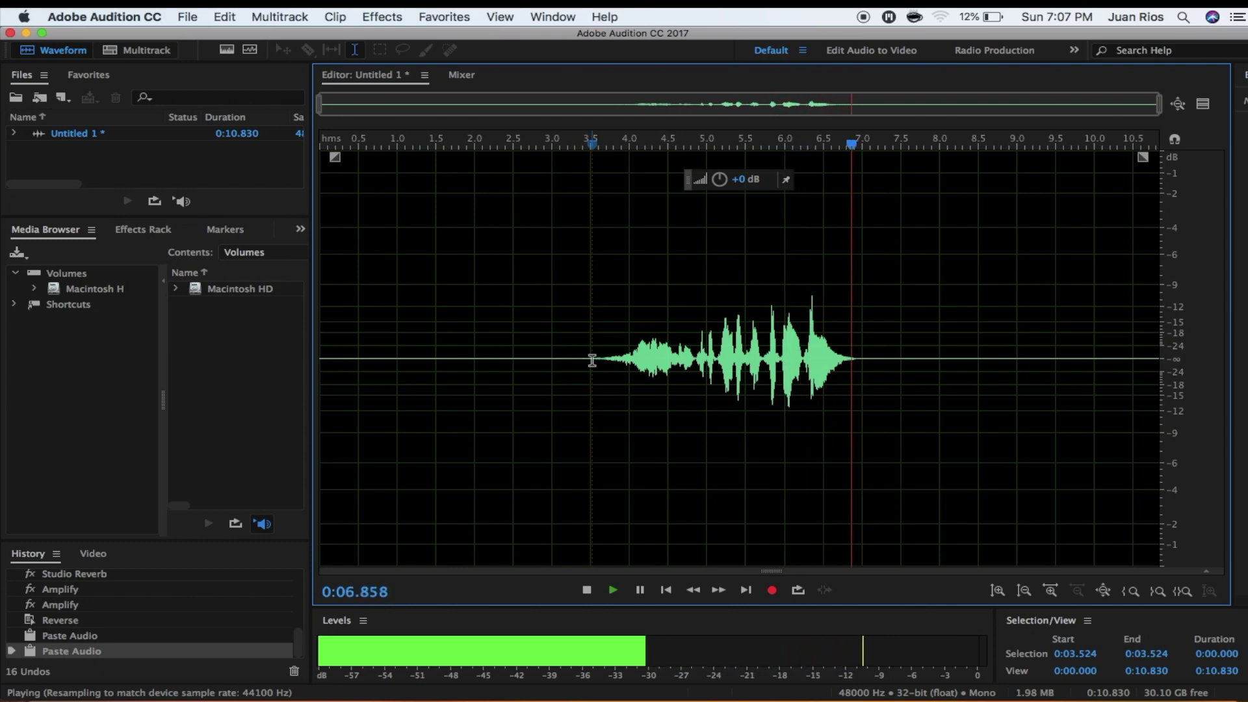
key(space)
- Apply the Echo effect with the Delicate Whispers preset to the audio from about 3.1 s to the end of the clip
click(591, 390)
drag(558, 377, 1168, 372)
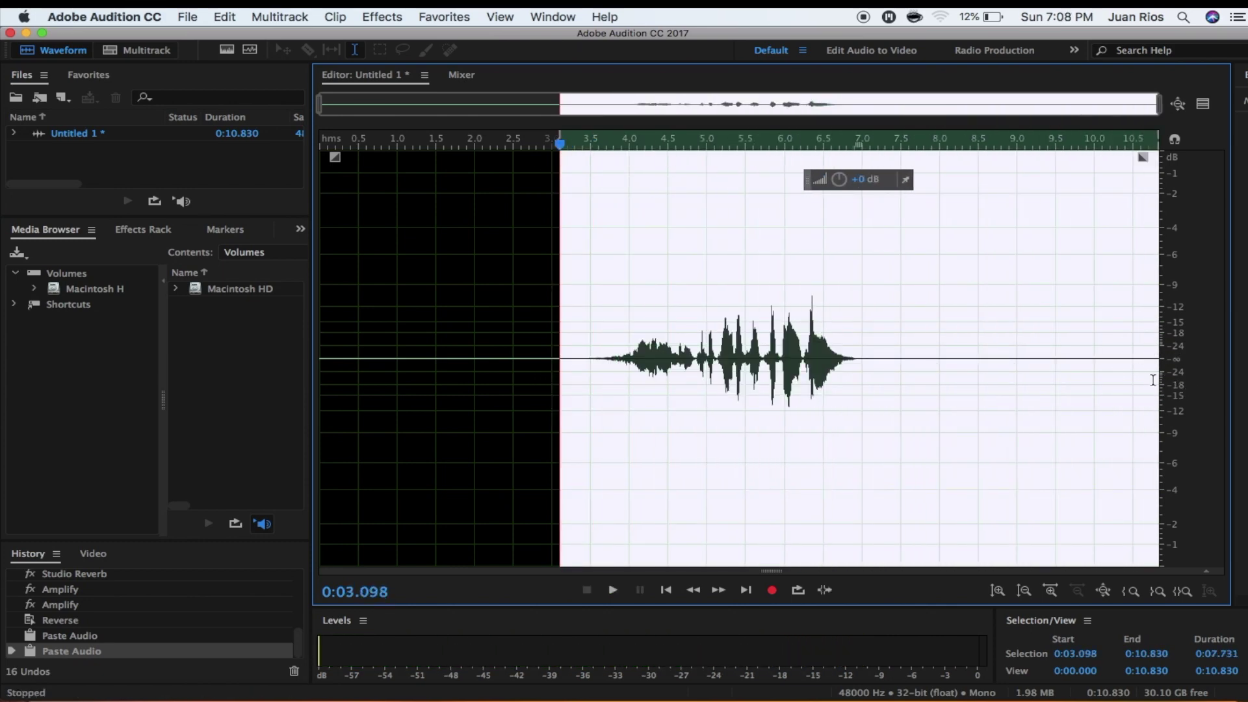
click(382, 17)
mouse_move(490, 223)
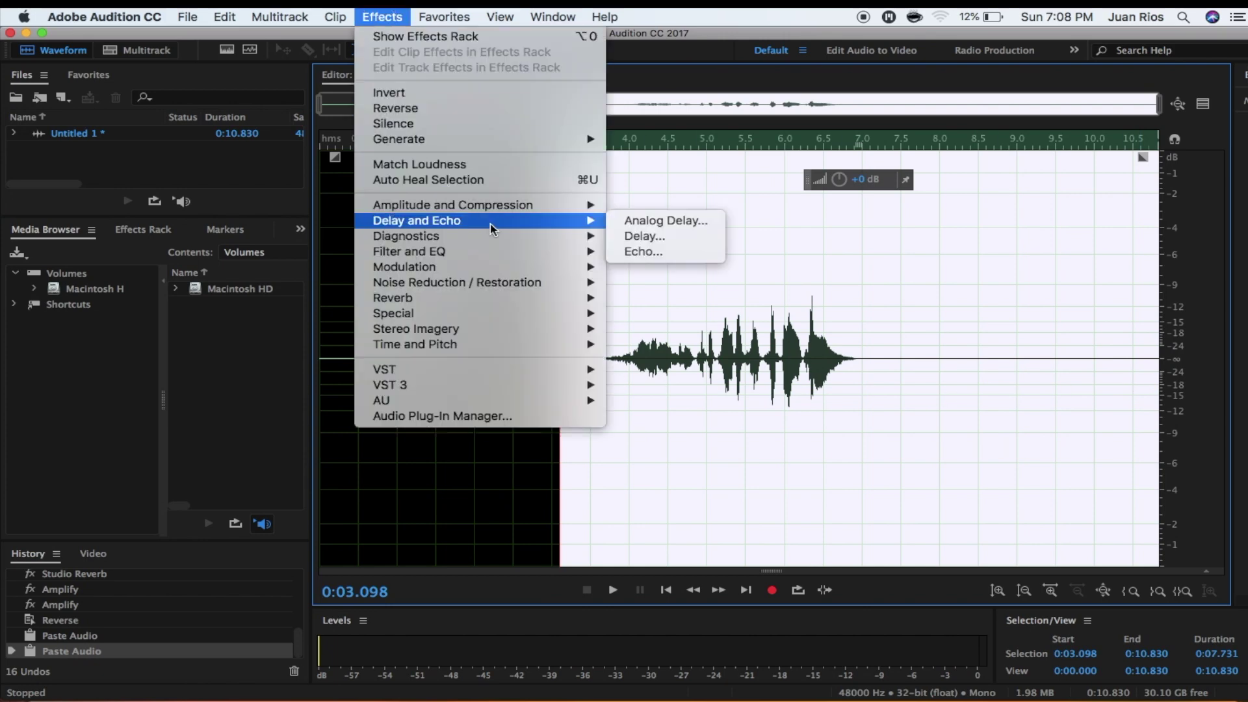
click(699, 252)
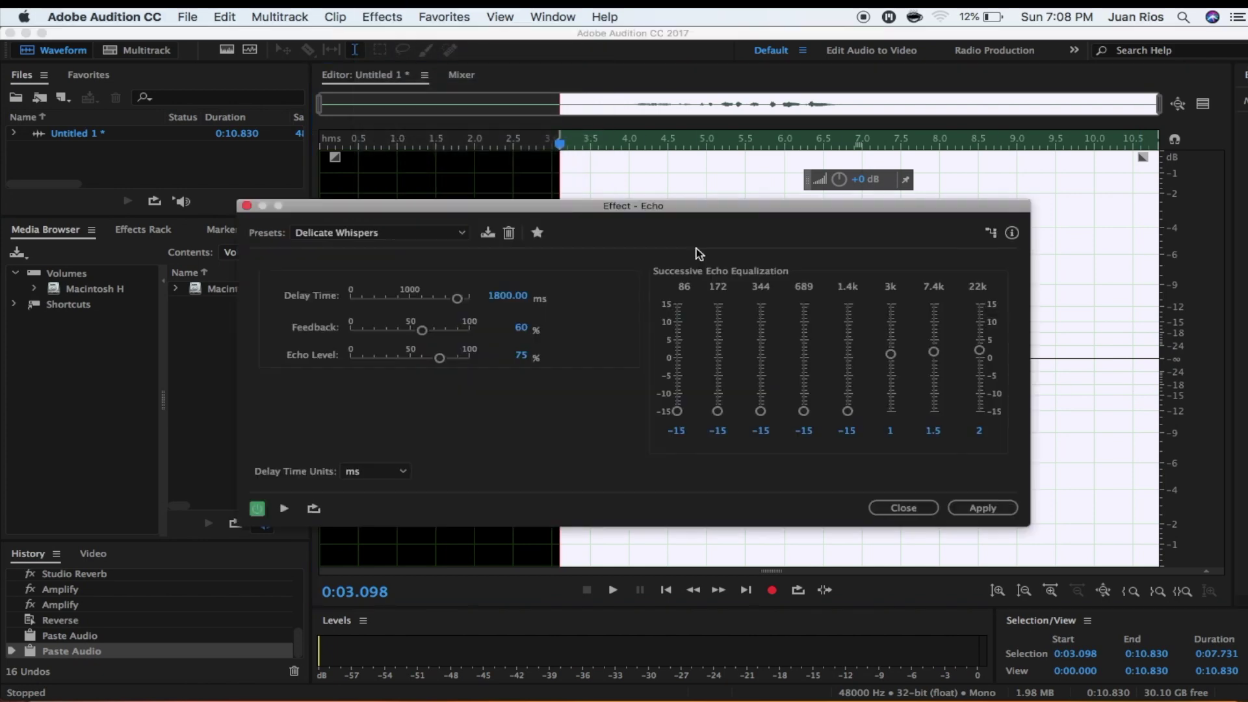
click(346, 233)
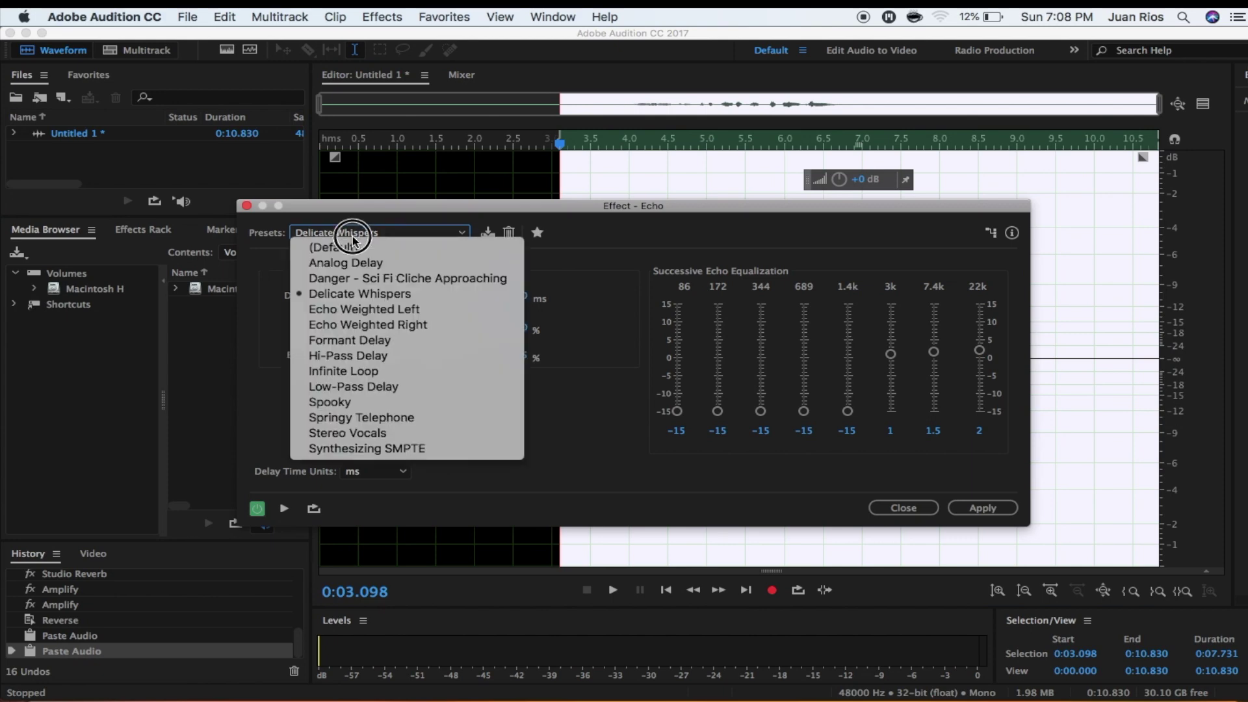
click(434, 297)
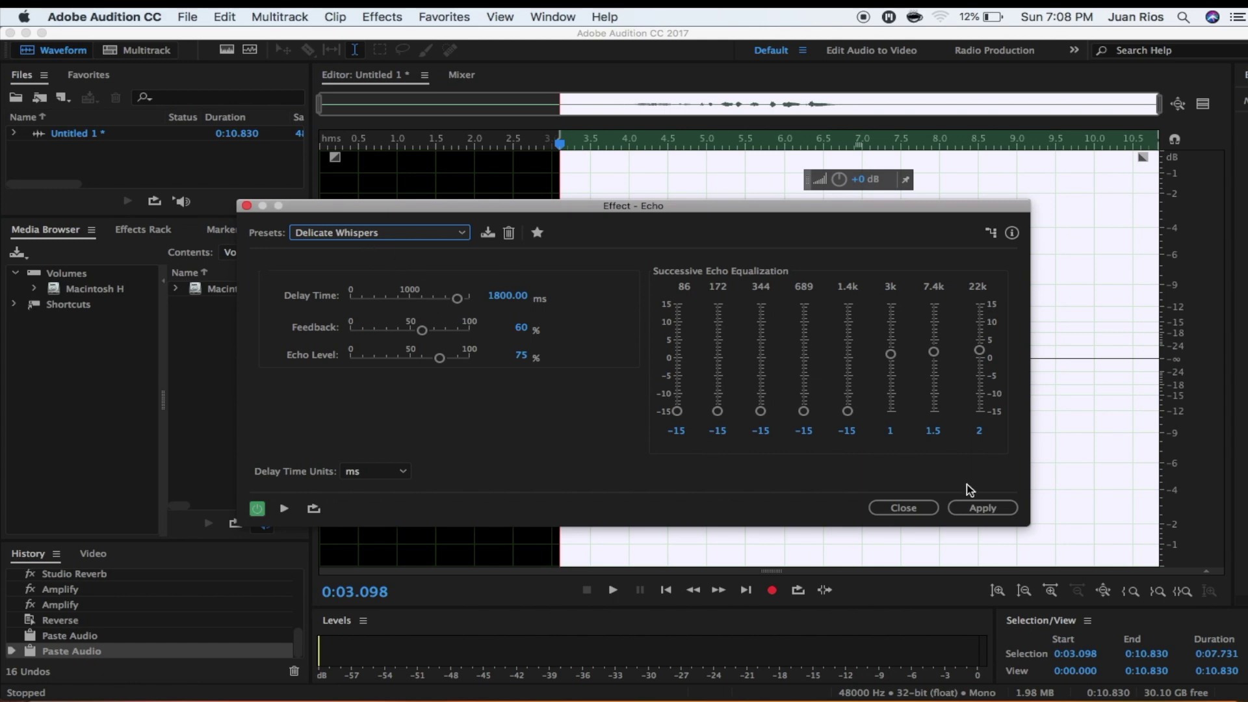
click(989, 508)
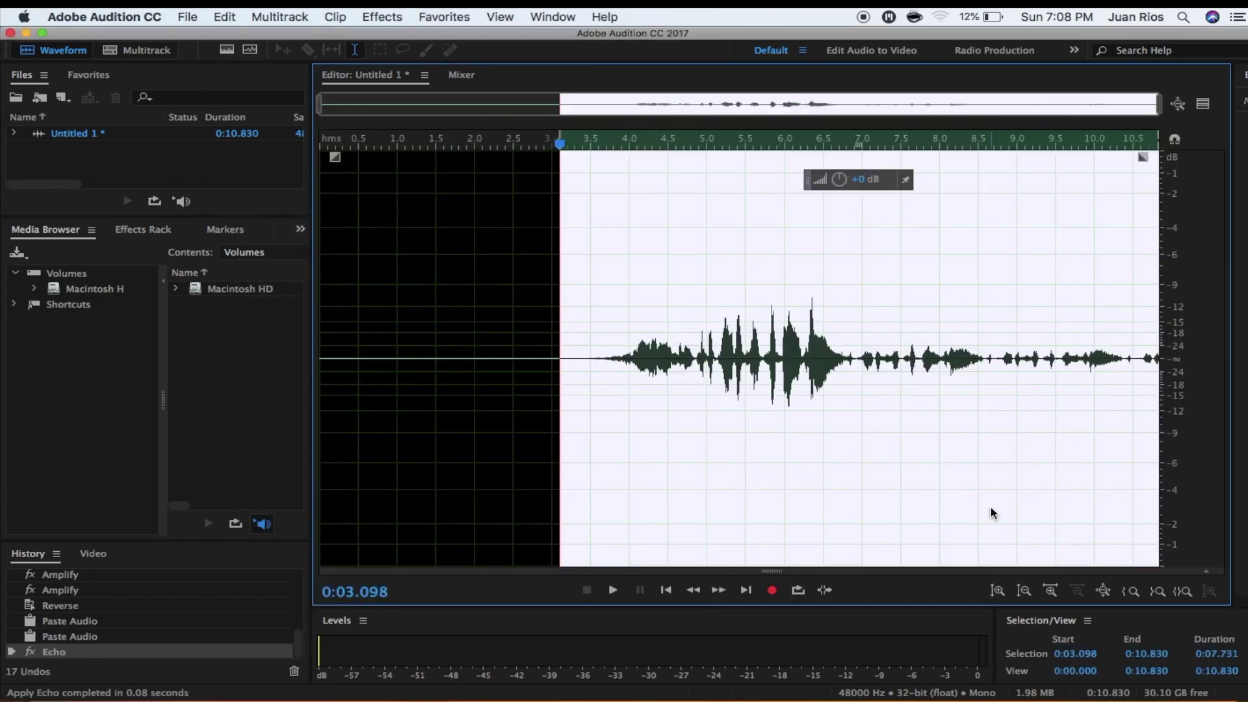
- Fade out the echo tail from about 6.5 s to the end of the clip and play the result from about 2.5 s
click(919, 454)
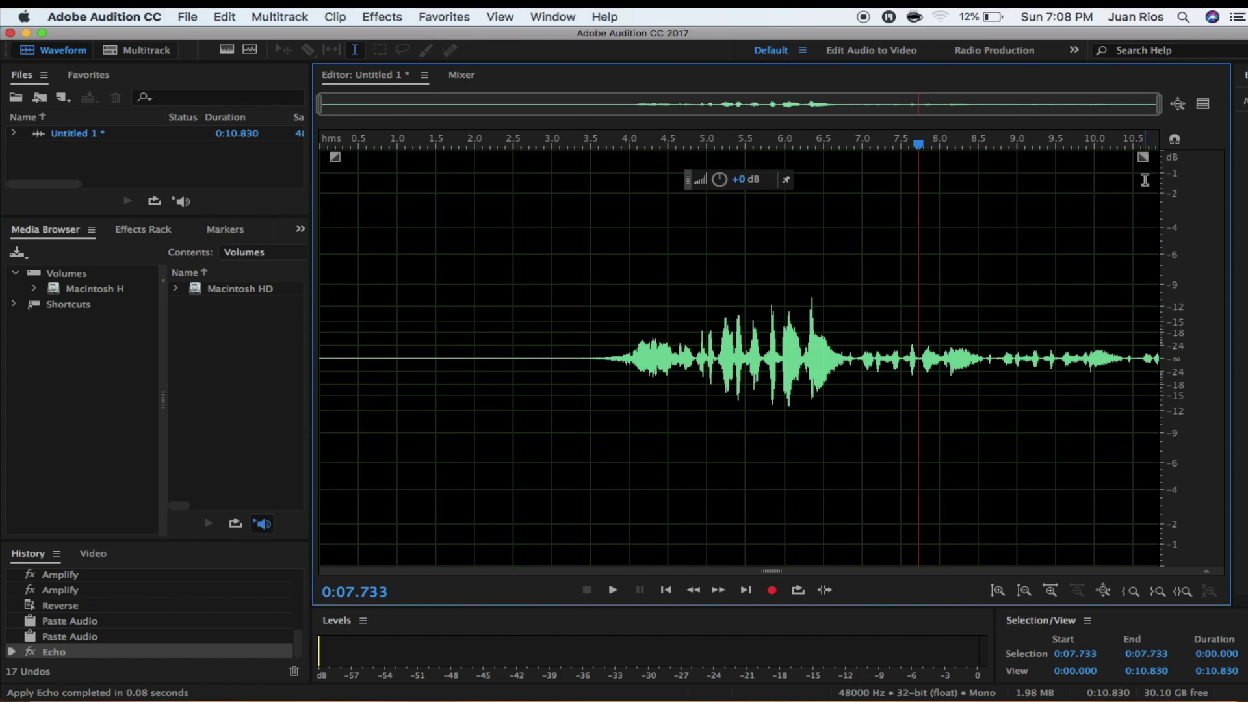
drag(1143, 157, 827, 151)
click(513, 357)
key(space)
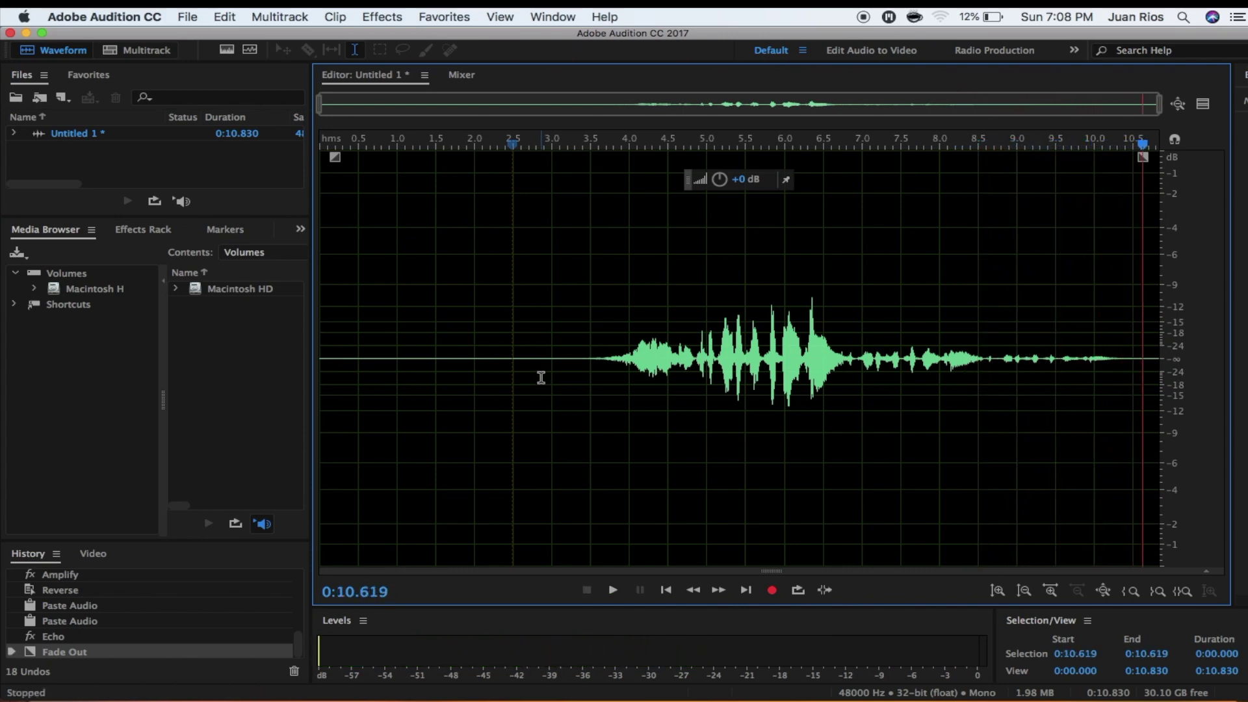
click(540, 378)
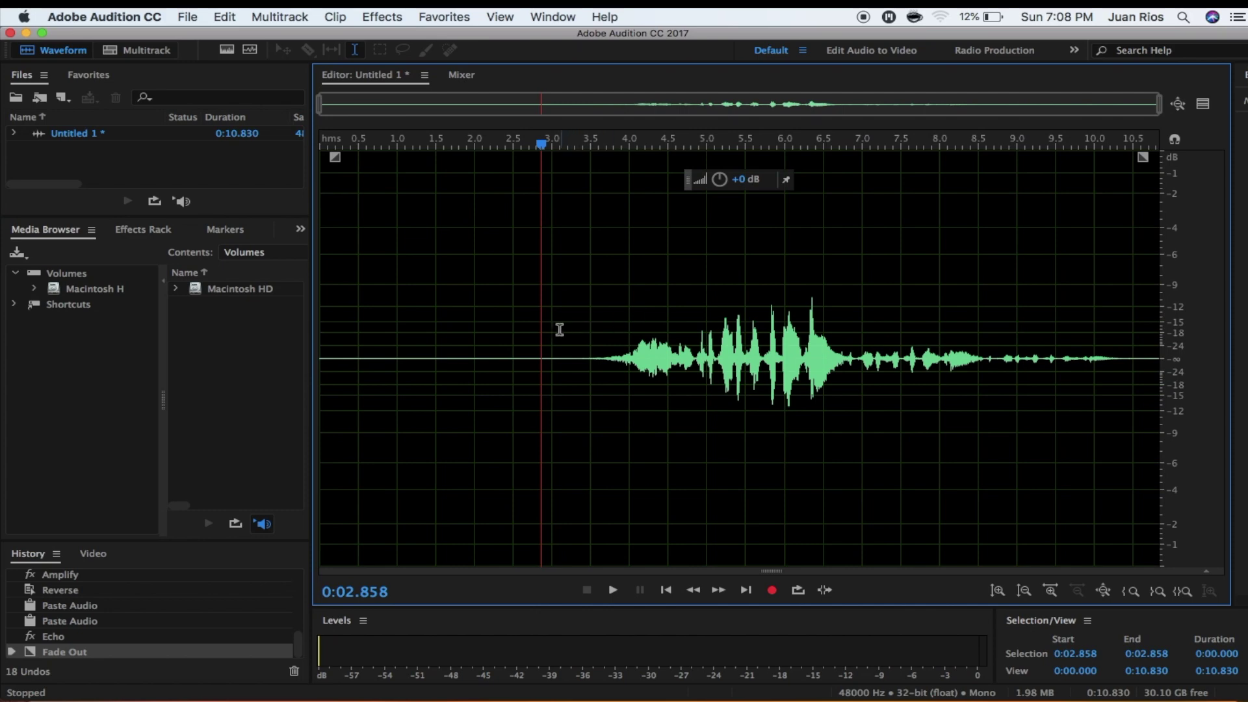
click(551, 325)
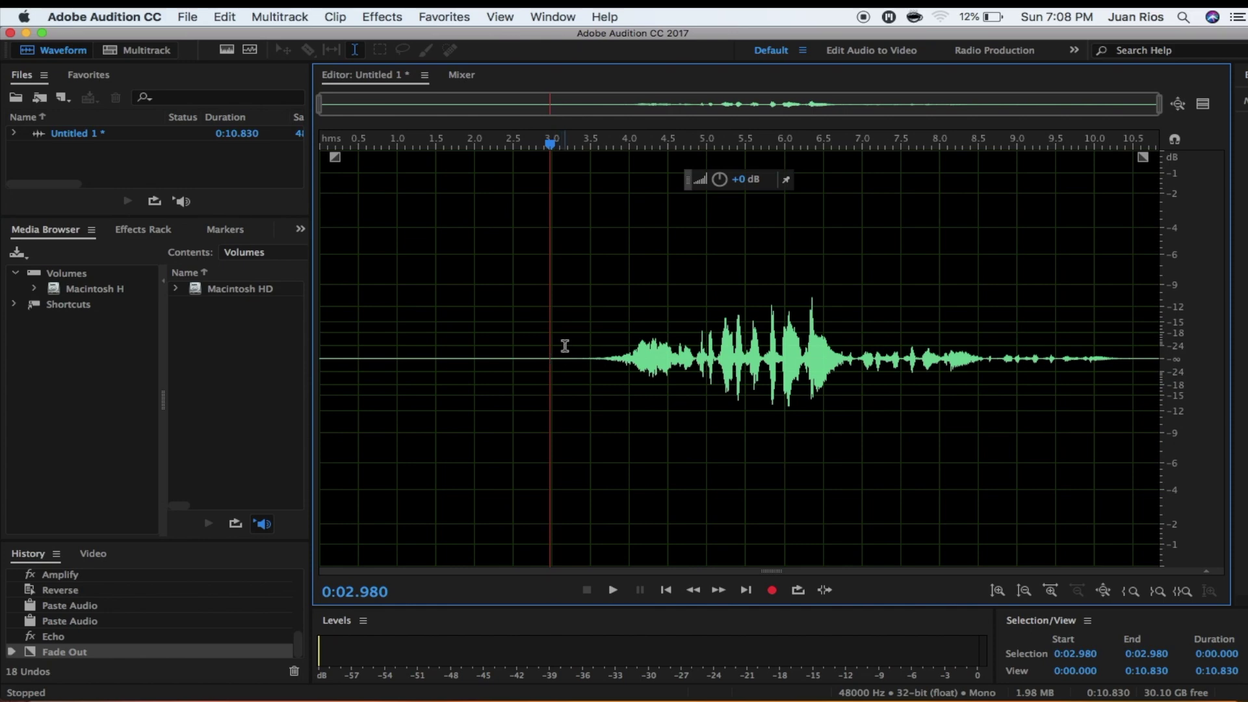
scroll(550, 314, up, 5)
scroll(550, 315, down, 5)
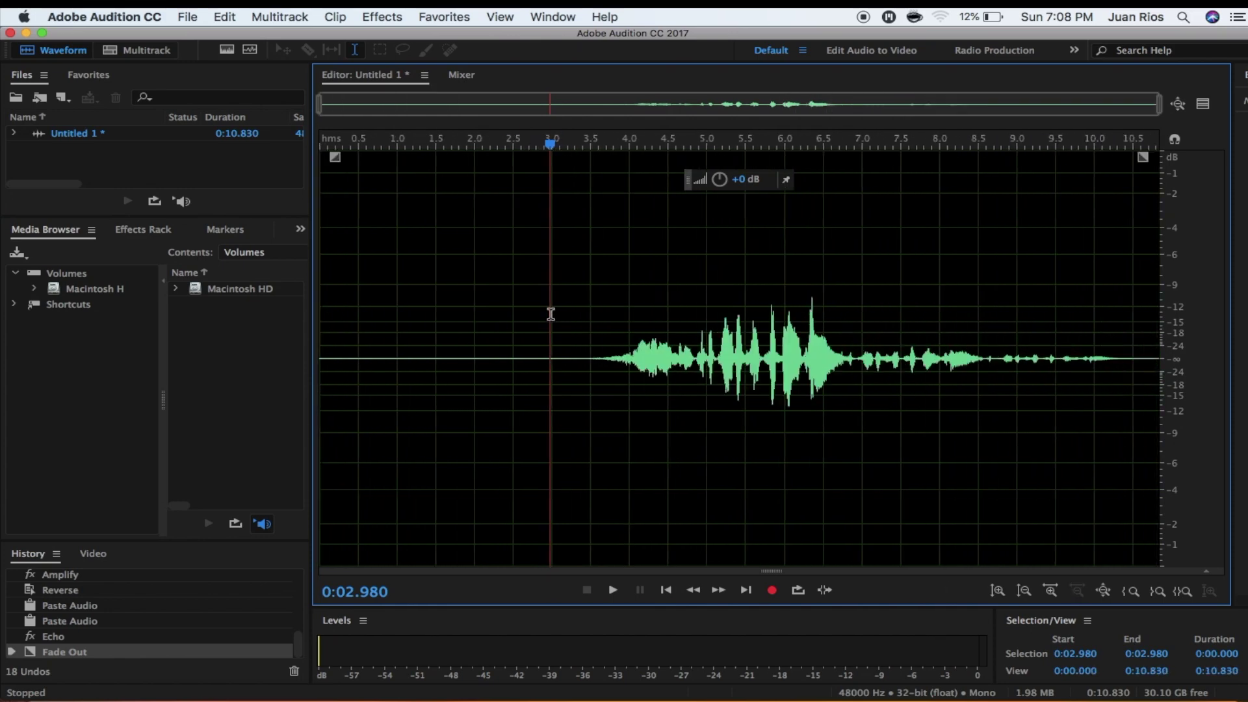